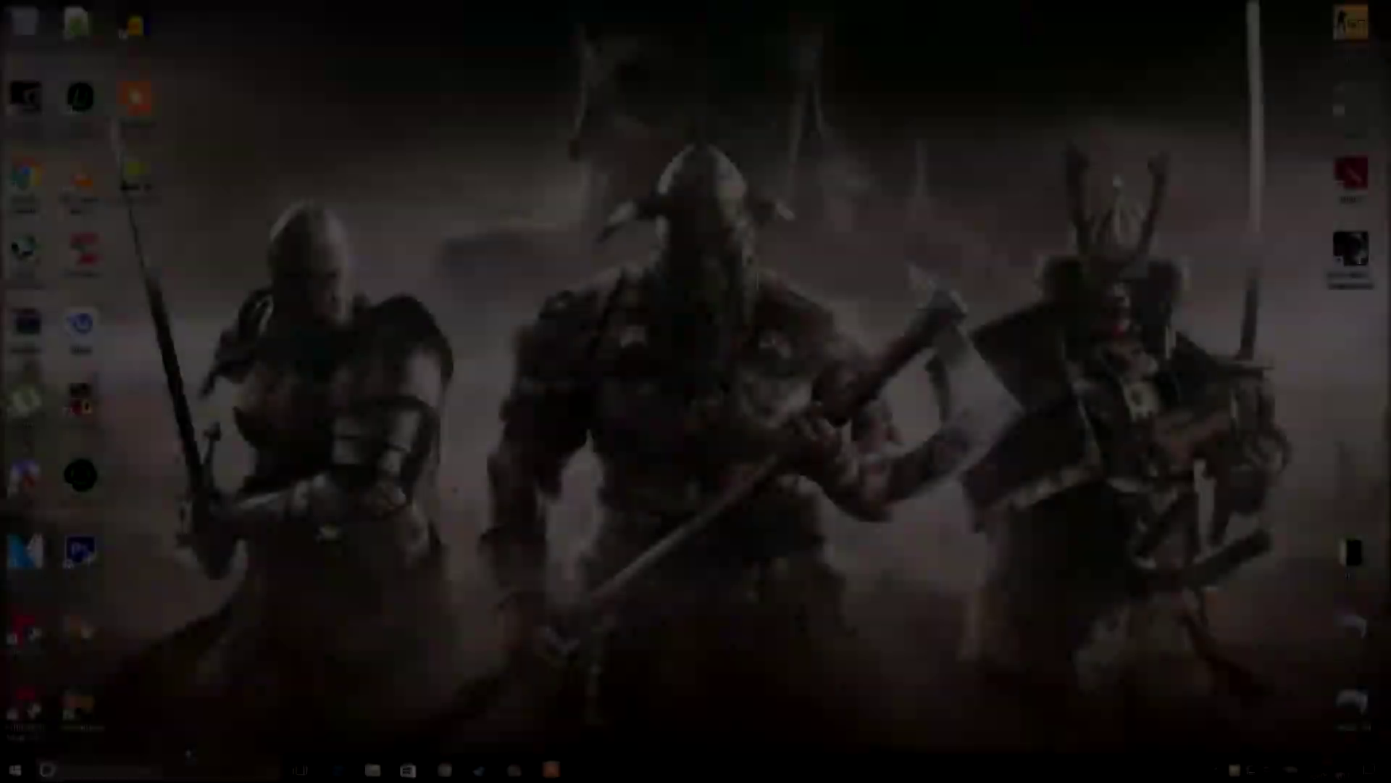
Open Control Panel's Programs and Features list and select Grand Theft Auto Vice City.
{"action": "key", "text": "super"}
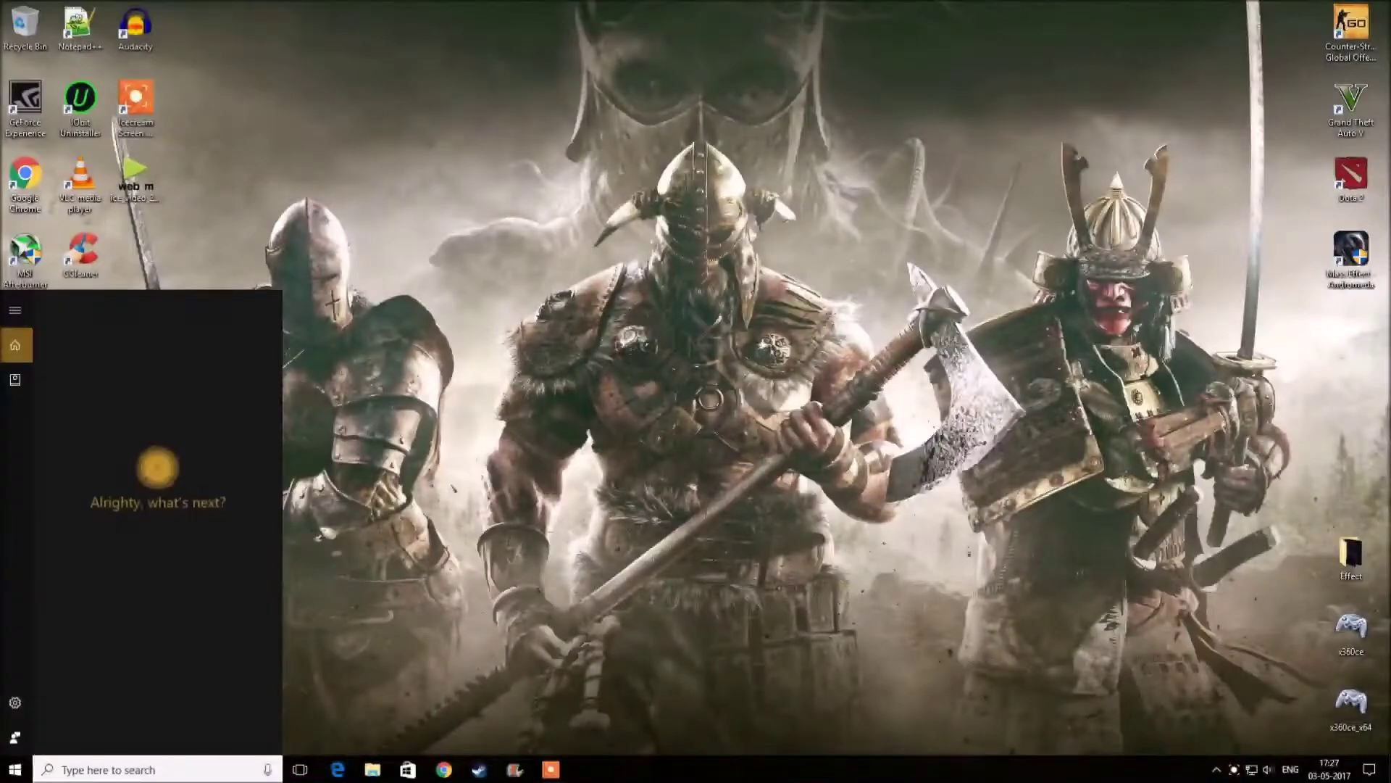
{"action": "type", "text": "Control panel"}
{"action": "key", "text": "Return"}
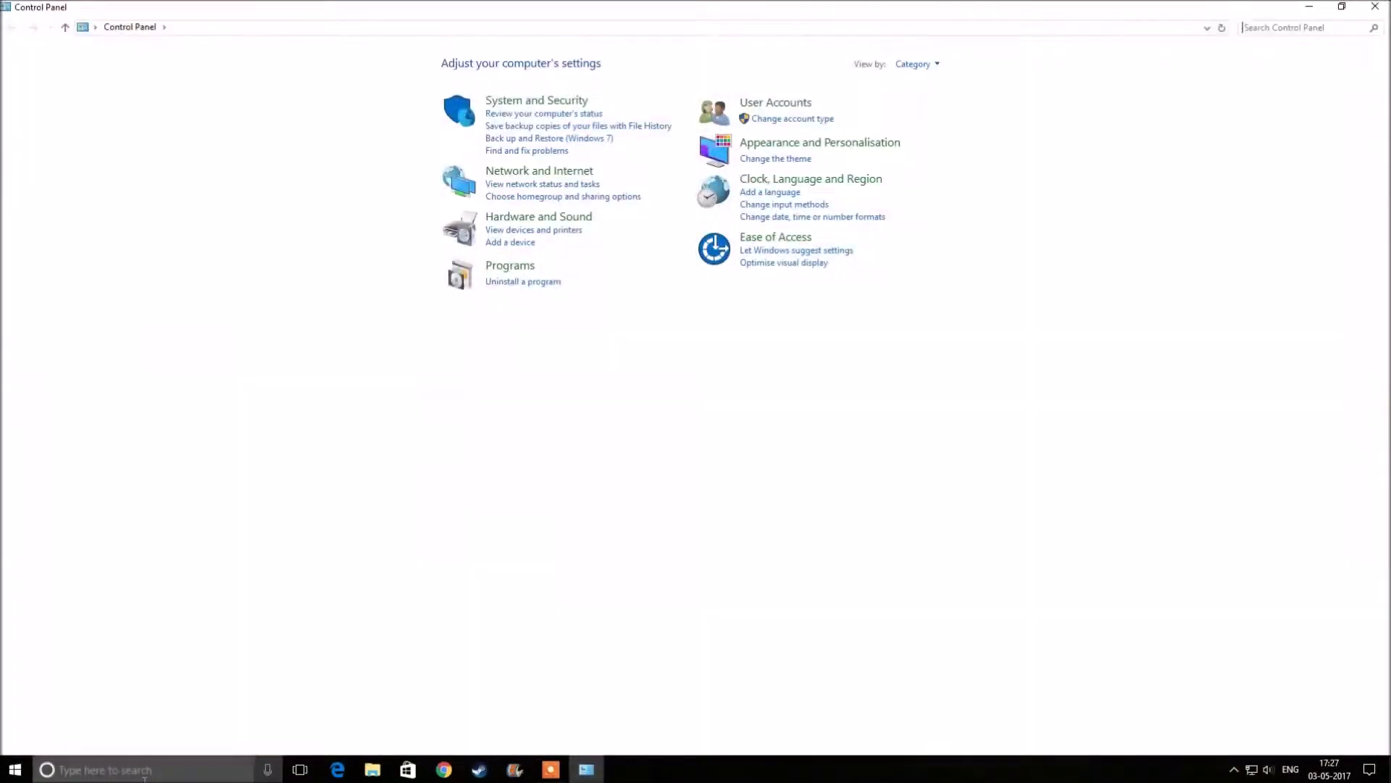
{"action": "left_click", "coordinate": [537, 283]}
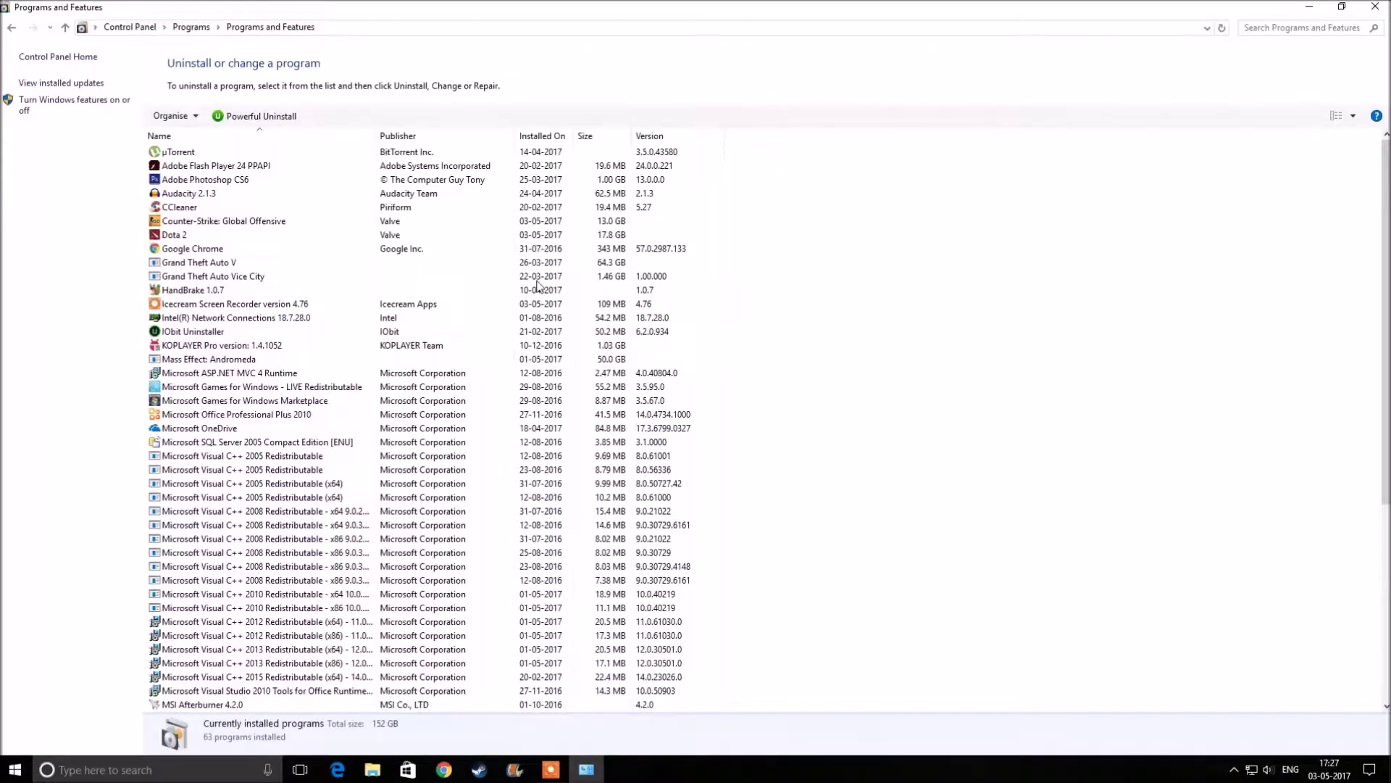
{"action": "left_click", "coordinate": [258, 276]}
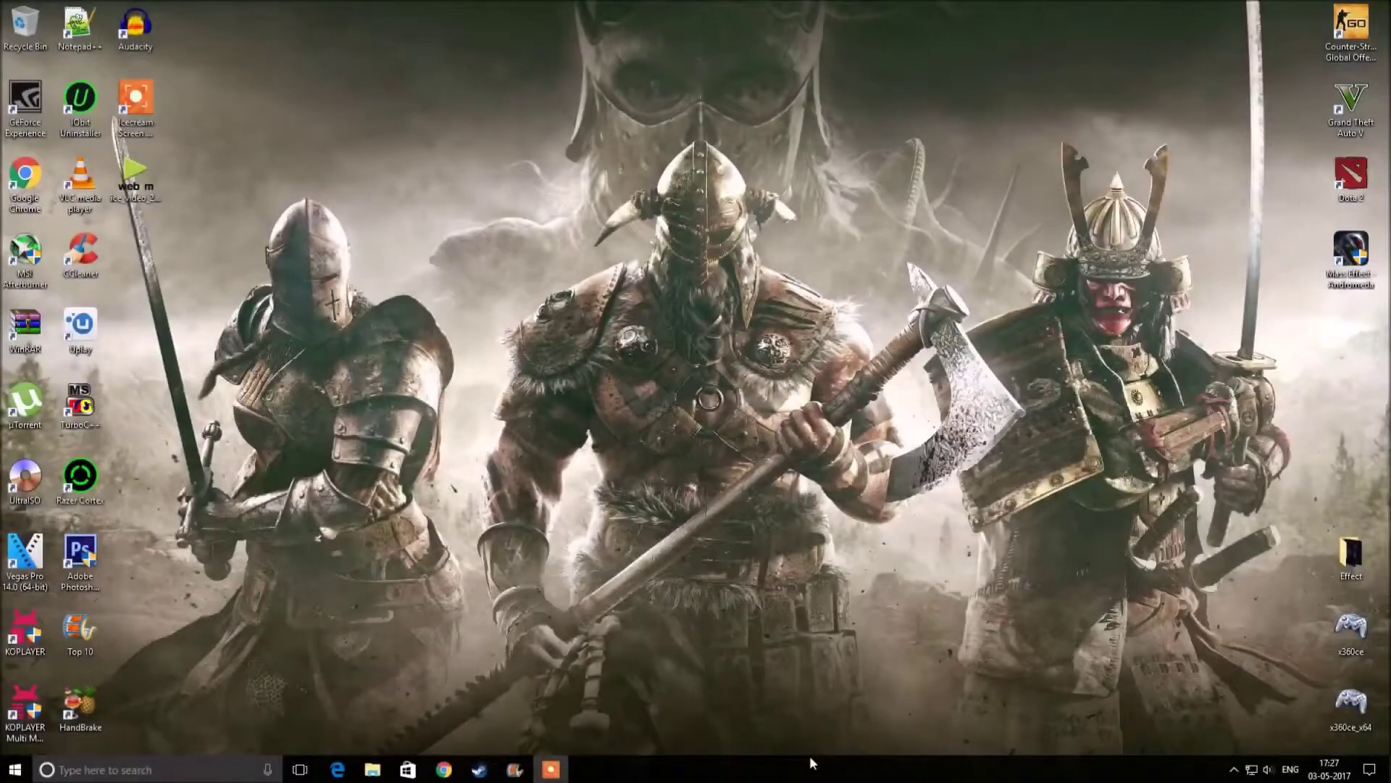
Open Task Manager's Start-up list from the taskbar and select CCleaner.
{"action": "right_click", "coordinate": [810, 768]}
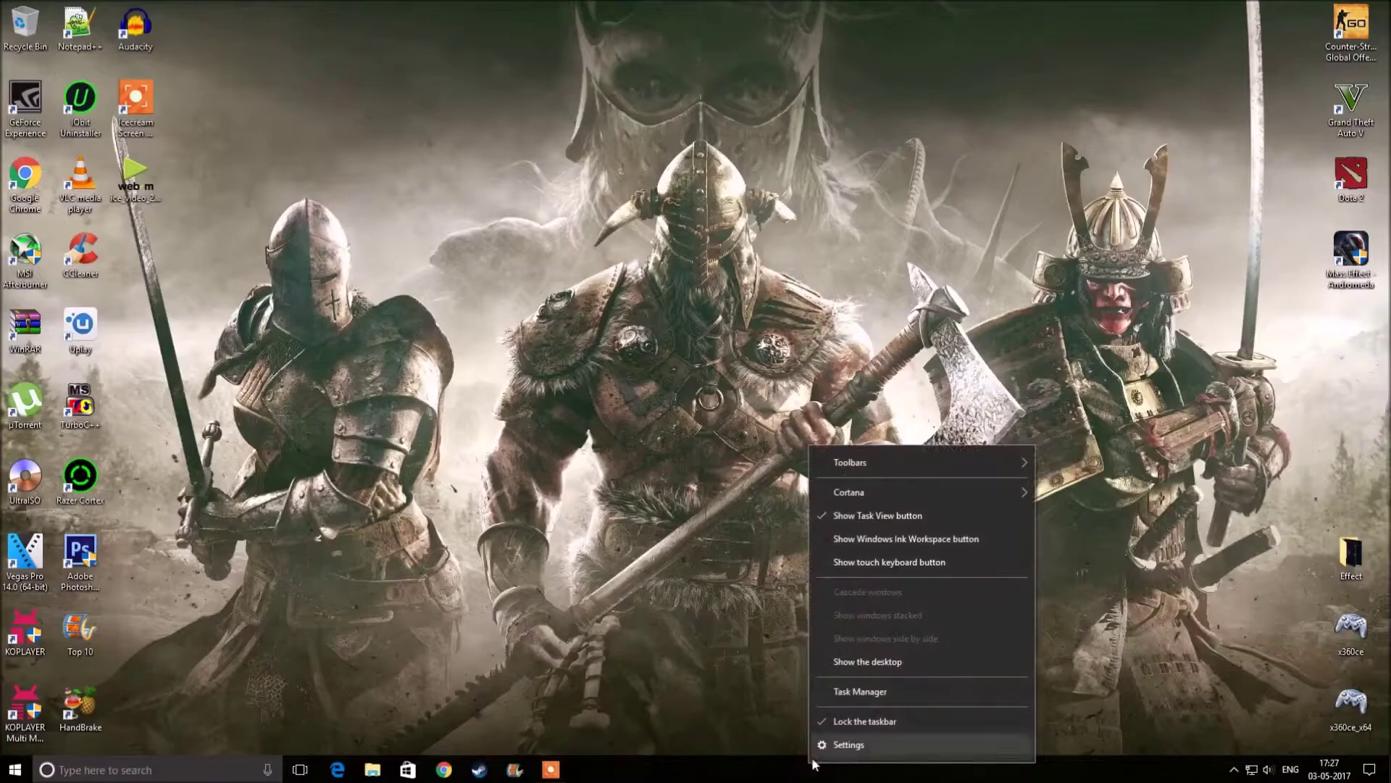
{"action": "left_click", "coordinate": [838, 693]}
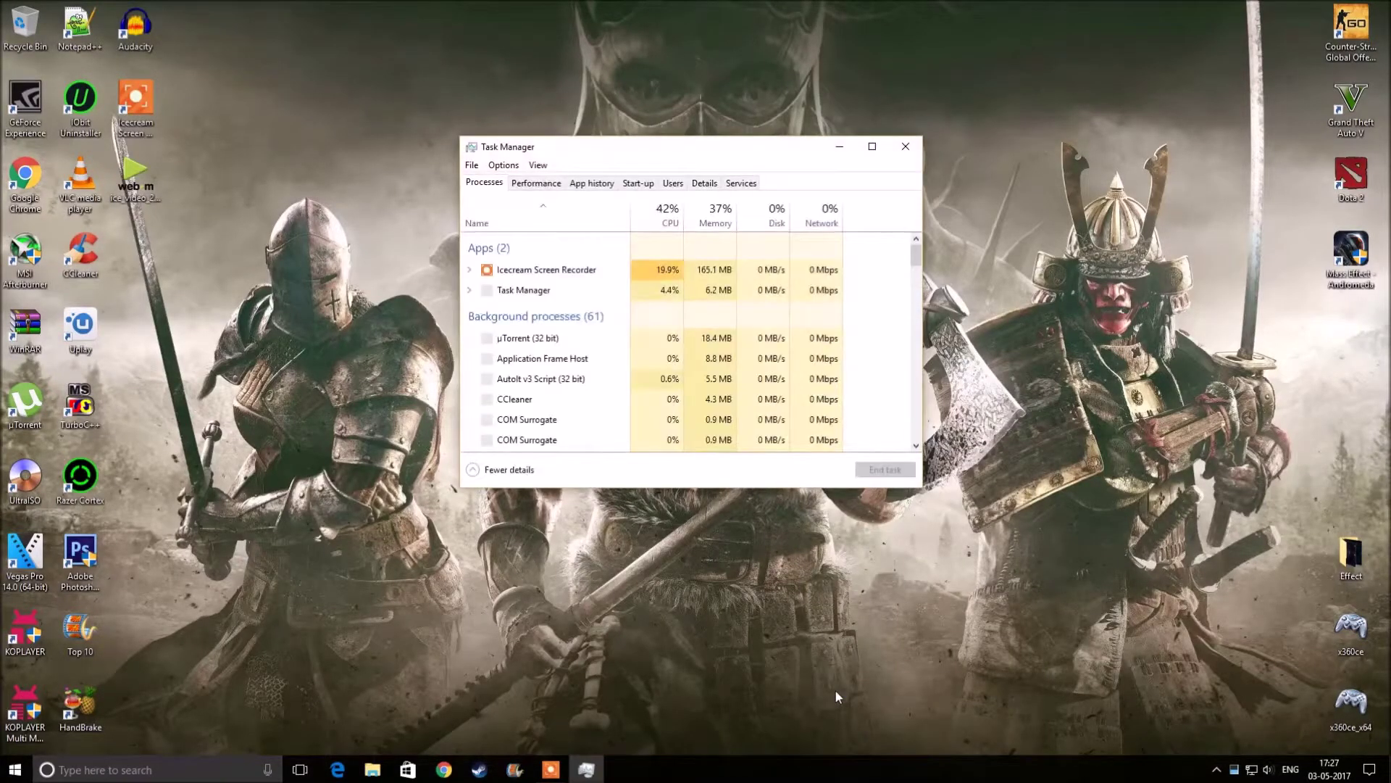
{"action": "left_click", "coordinate": [639, 183]}
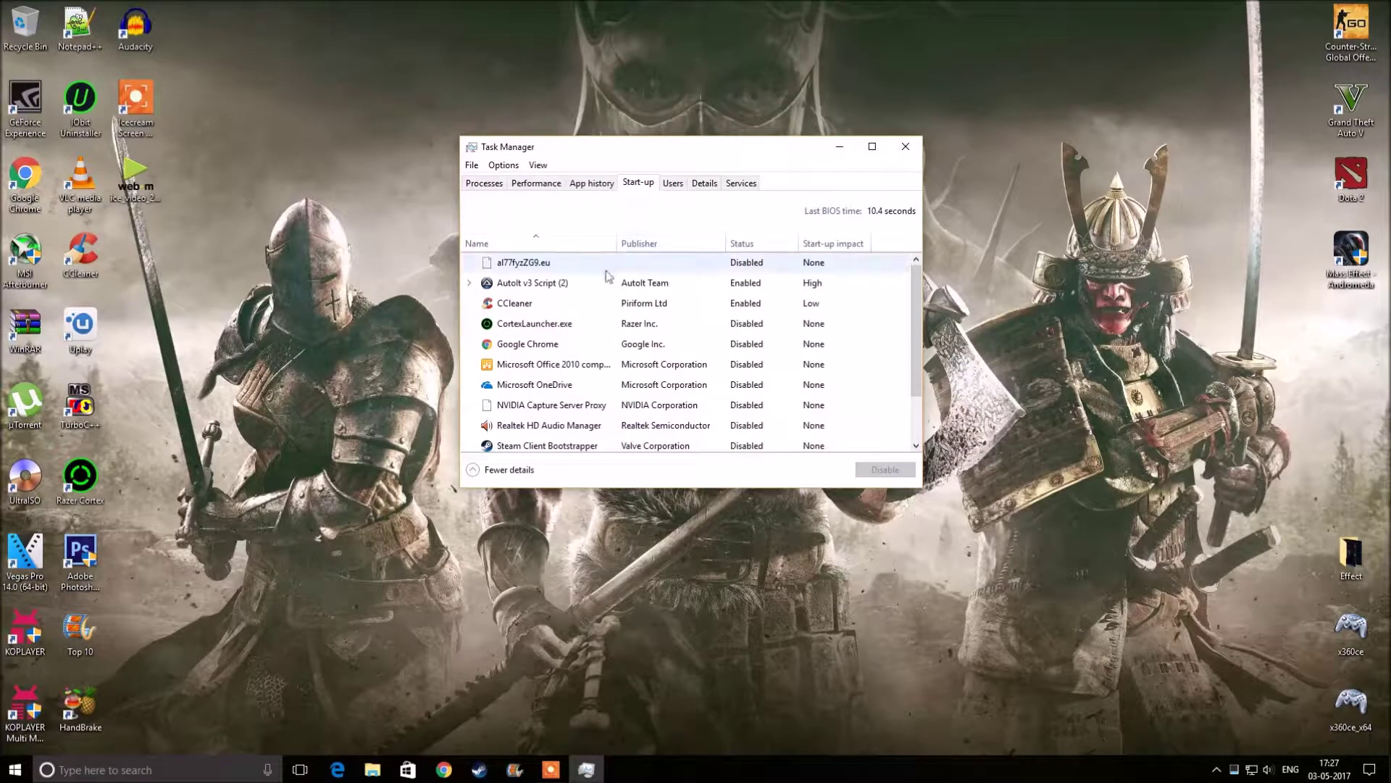
{"action": "left_click", "coordinate": [593, 305]}
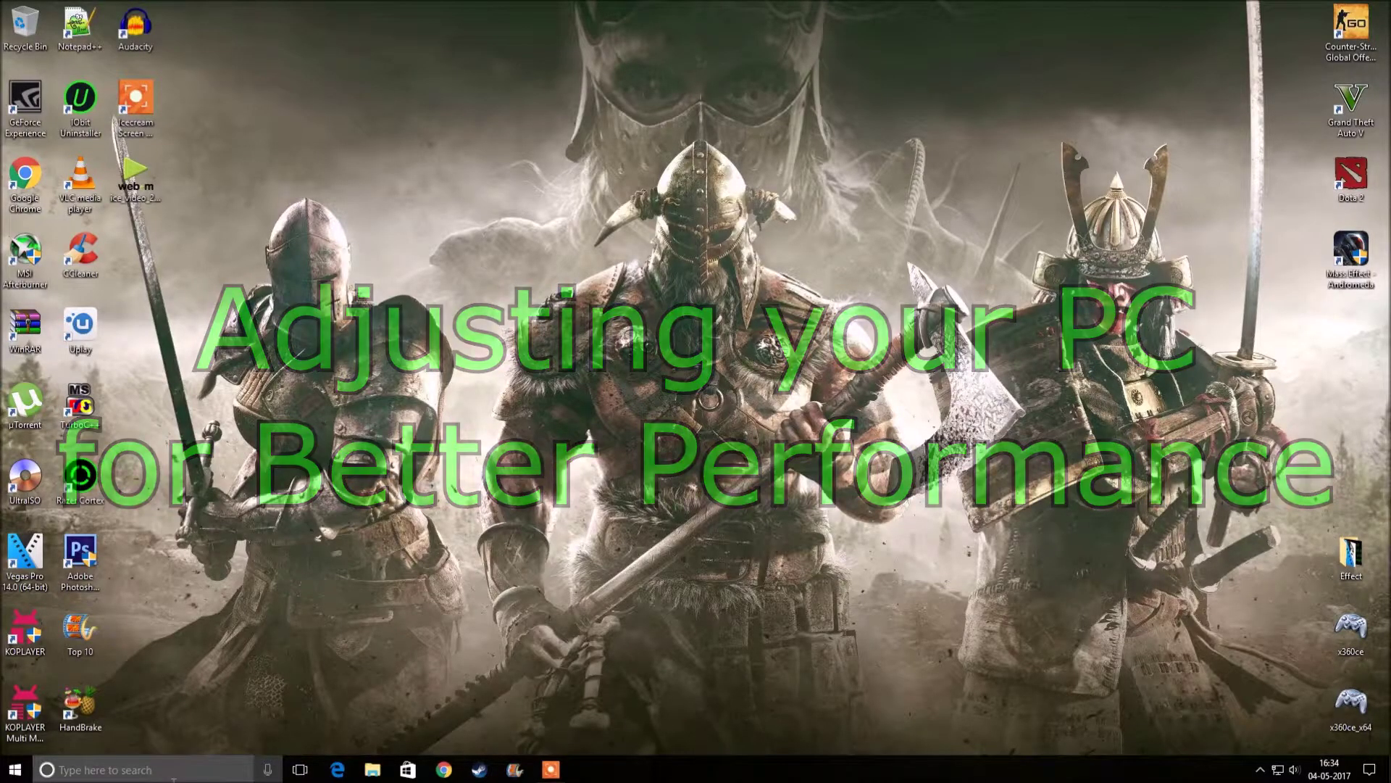
Set Performance Options visual effects to 'Adjust for best performance' via Advanced system settings, applying and closing.
{"action": "left_click", "coordinate": [145, 769]}
{"action": "type", "text": "Control Panel"}
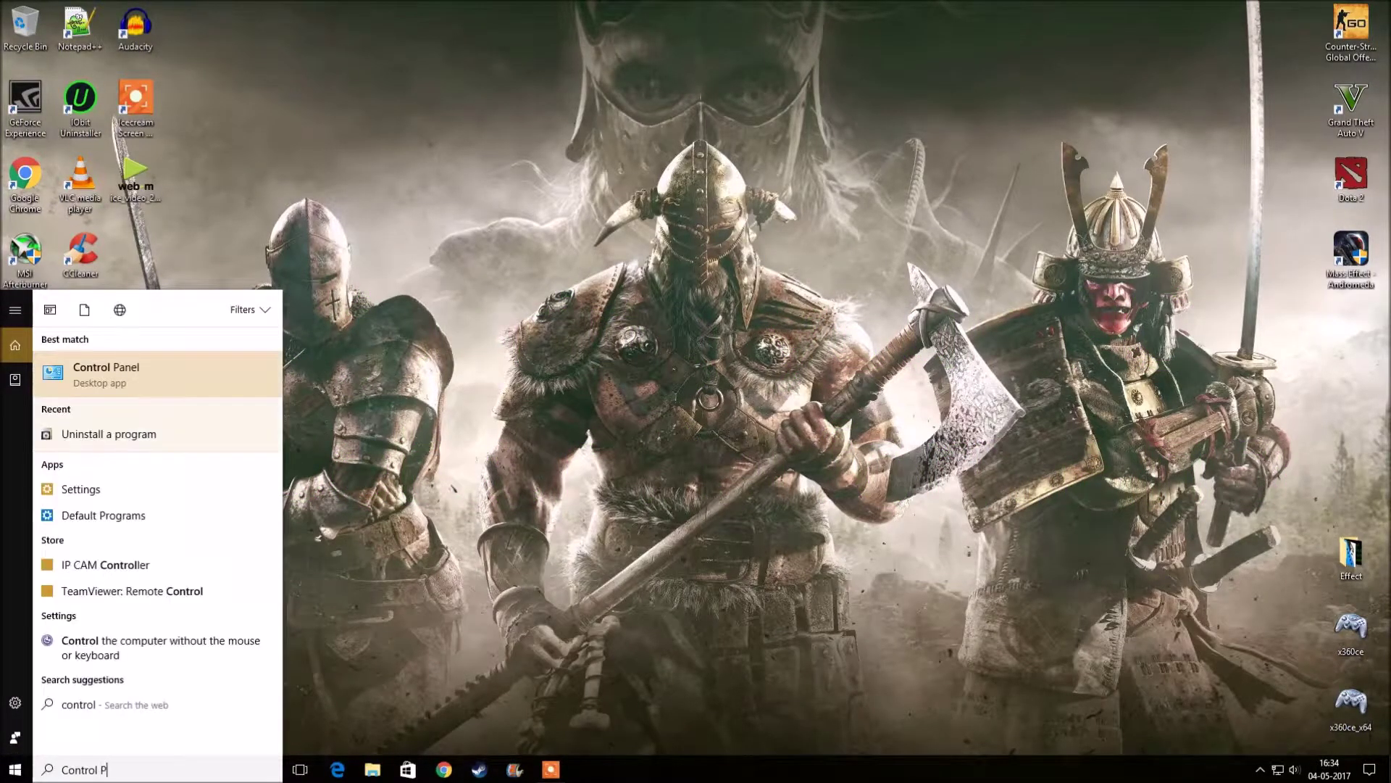
{"action": "key", "text": "Return"}
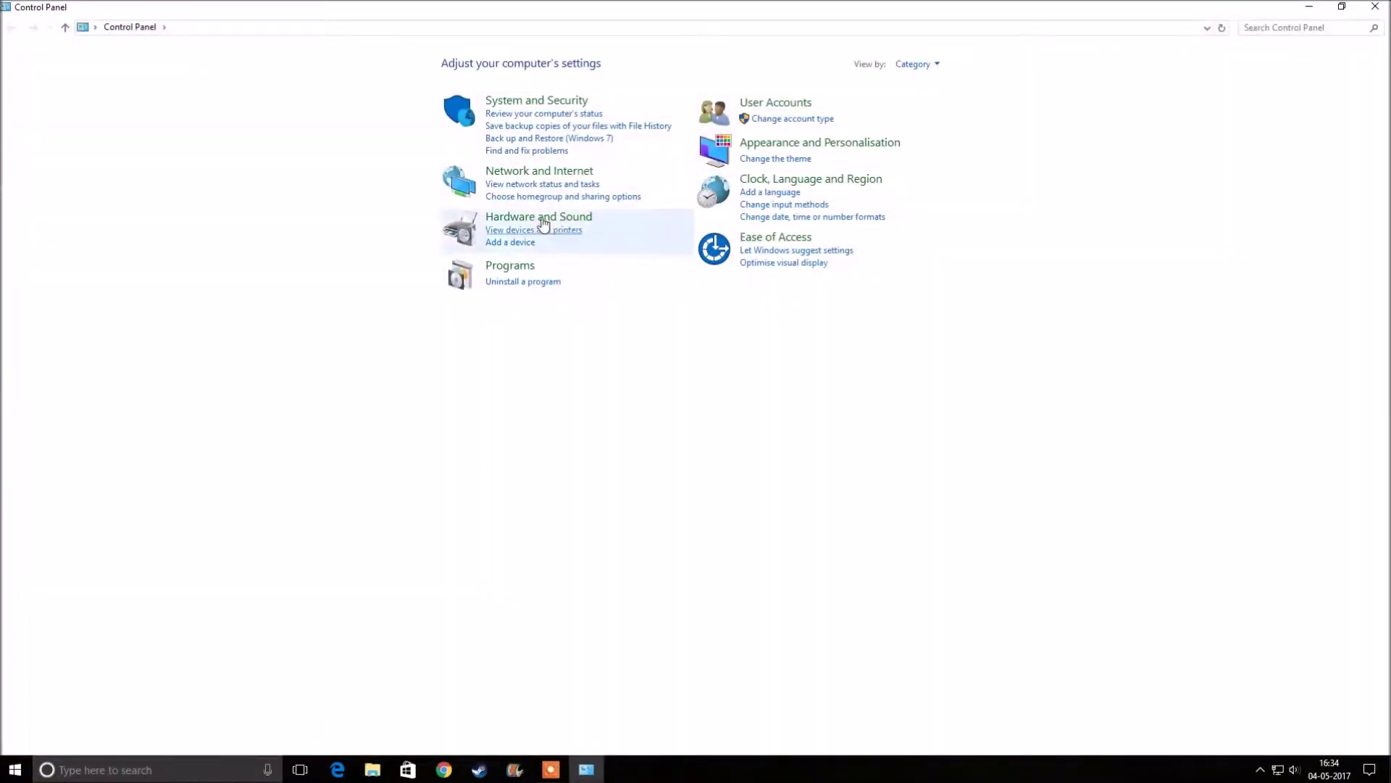
{"action": "left_click", "coordinate": [537, 105]}
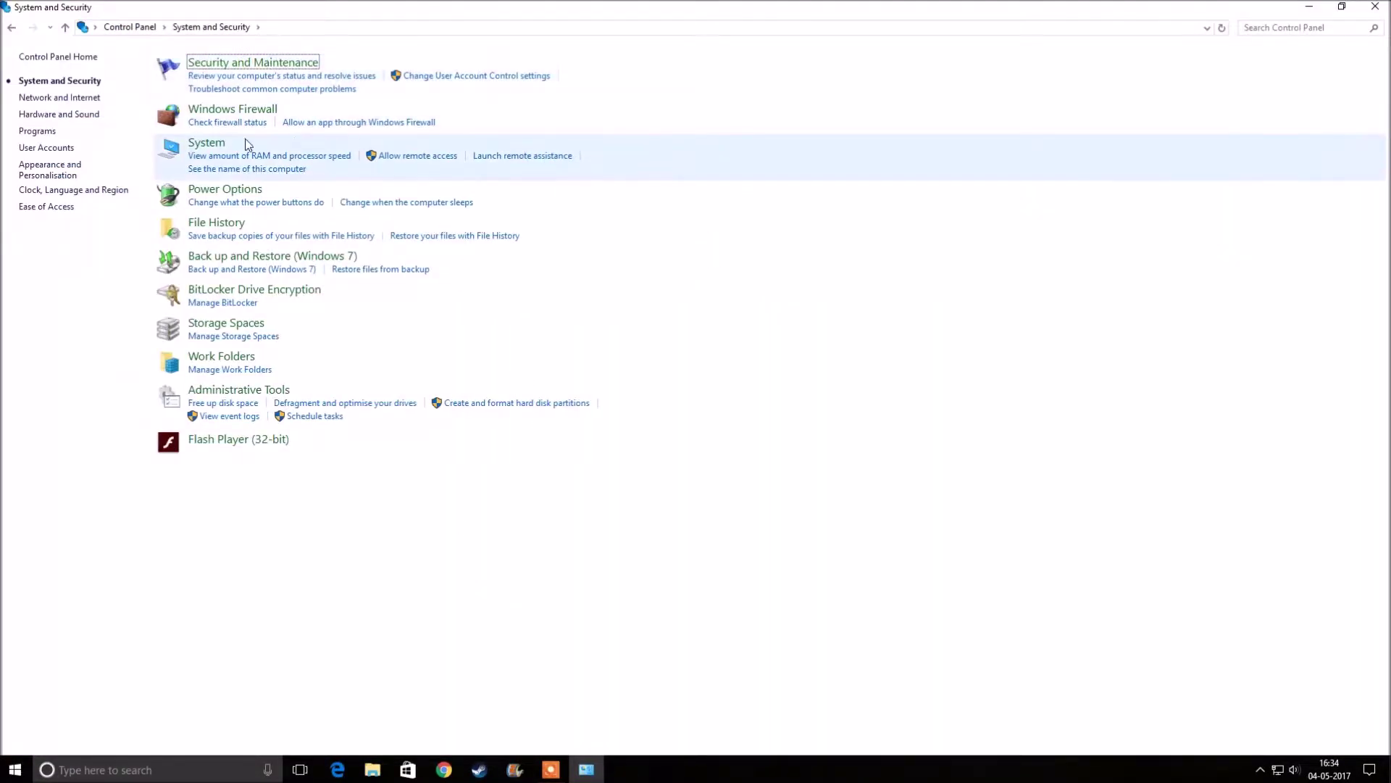
{"action": "left_click", "coordinate": [217, 143]}
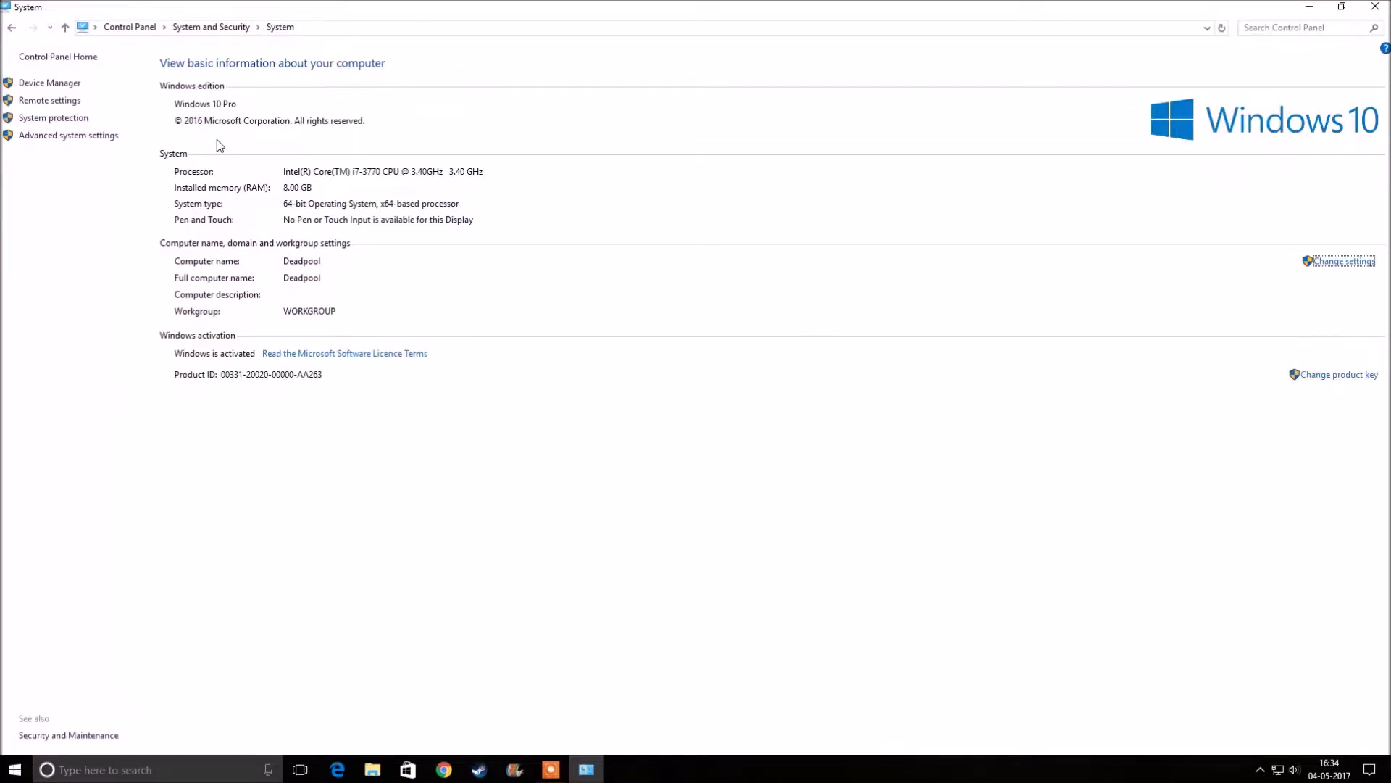
{"action": "left_click", "coordinate": [86, 136]}
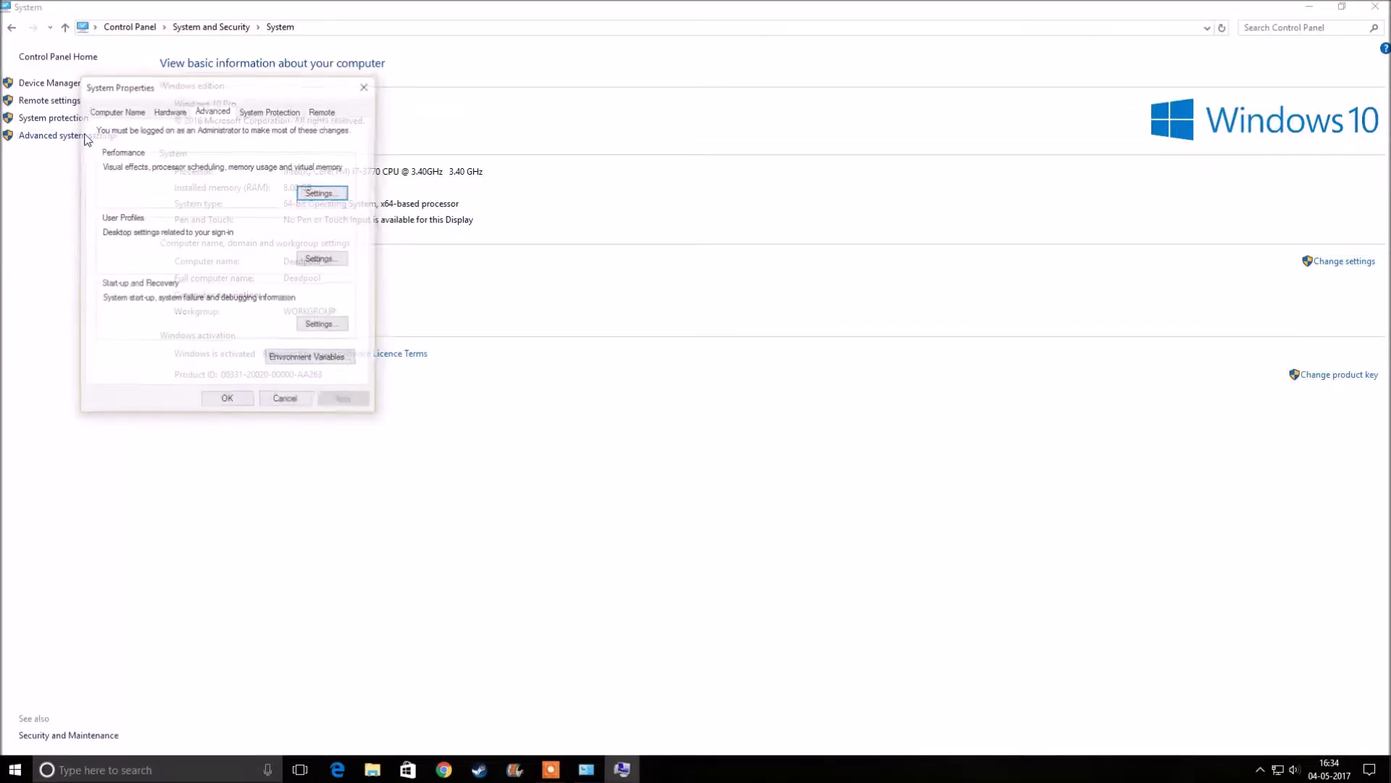
{"action": "left_click", "coordinate": [319, 193]}
{"action": "left_click", "coordinate": [203, 260]}
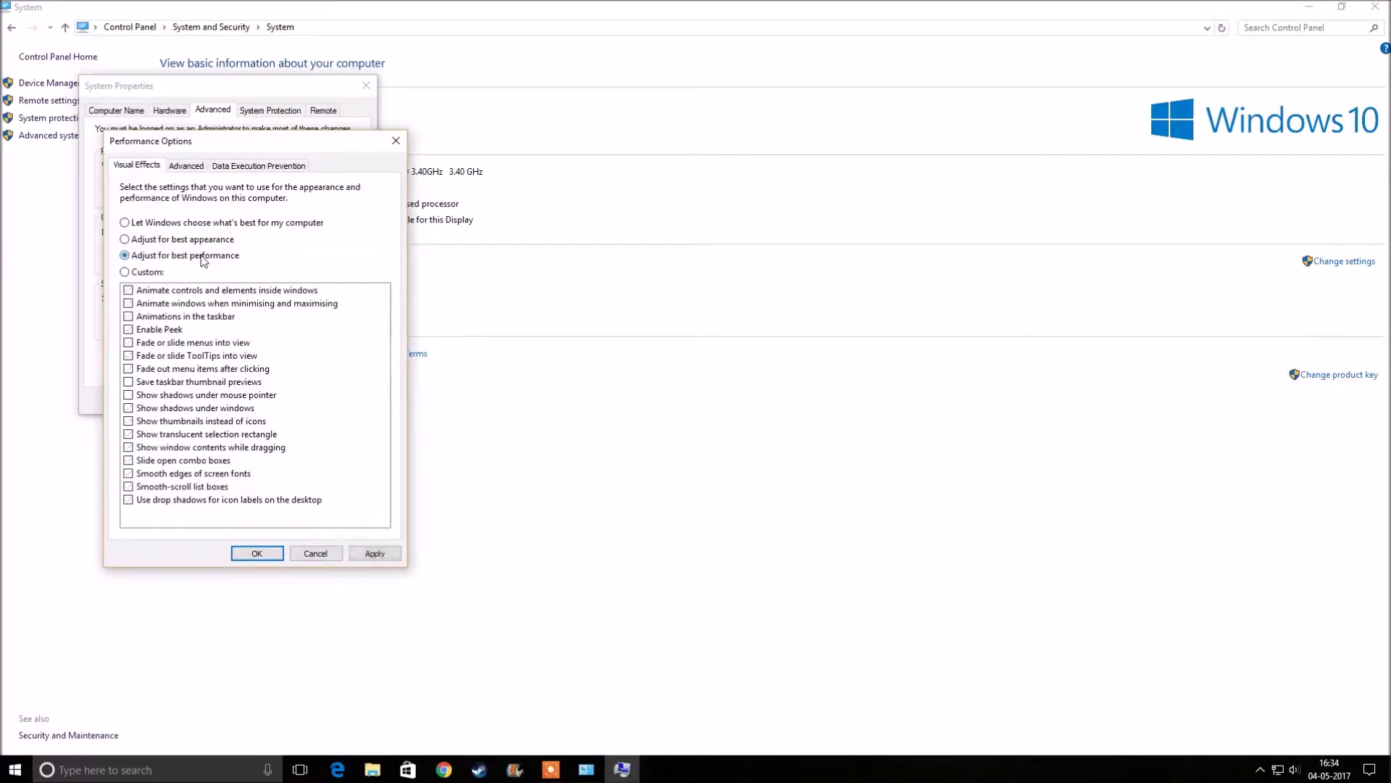
{"action": "left_click", "coordinate": [367, 556]}
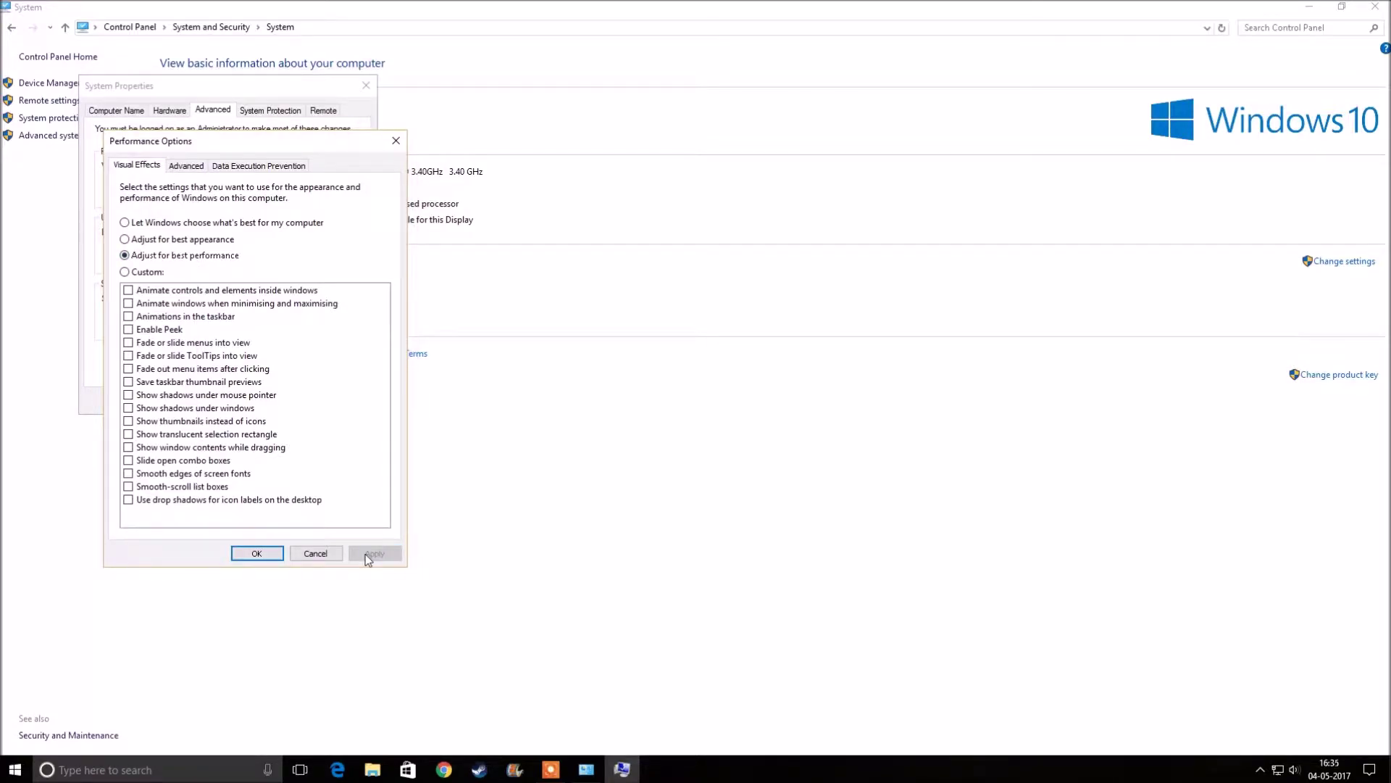
{"action": "left_click", "coordinate": [272, 554]}
{"action": "left_click", "coordinate": [228, 406]}
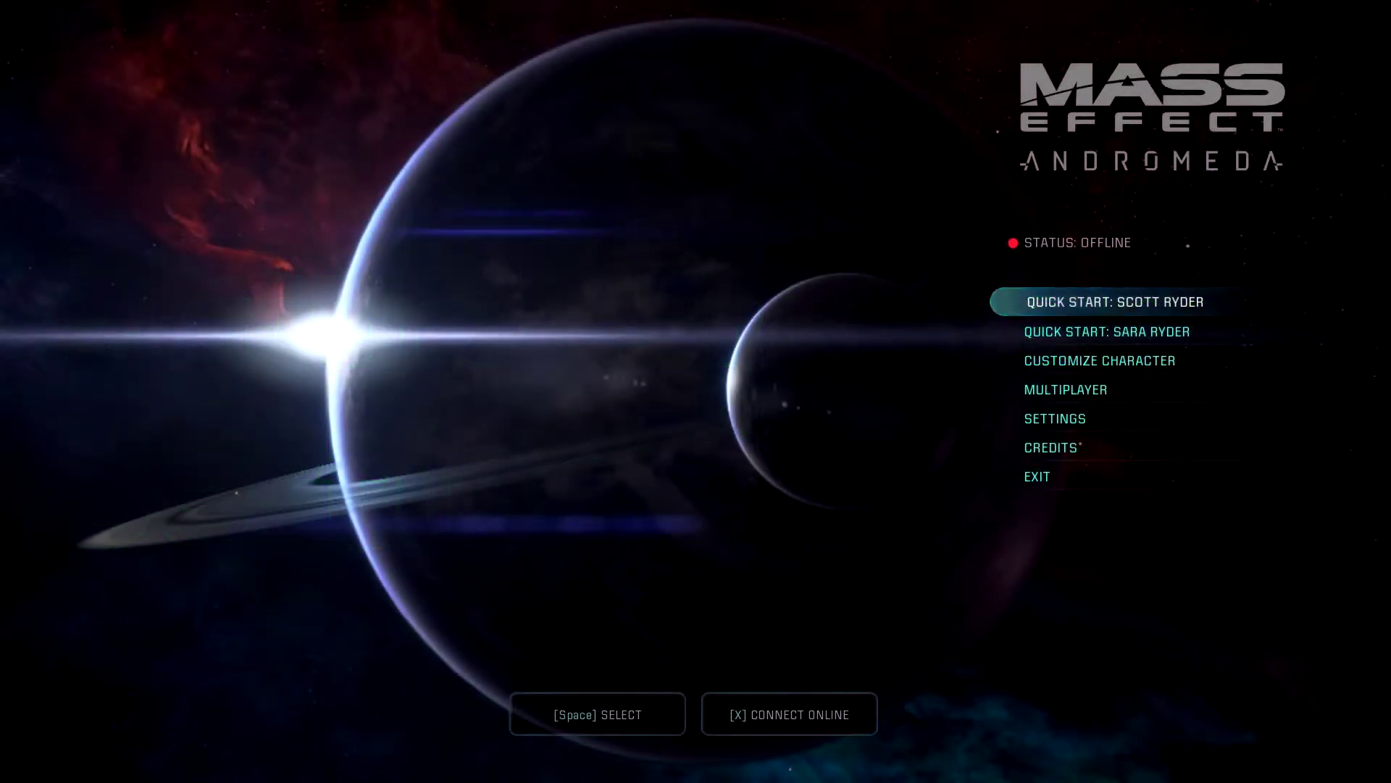
Go to the game's Video Output settings and lower the full-screen resolution.
{"action": "key", "text": "Down"}
{"action": "key", "text": "Down"}
{"action": "key", "text": "Down"}
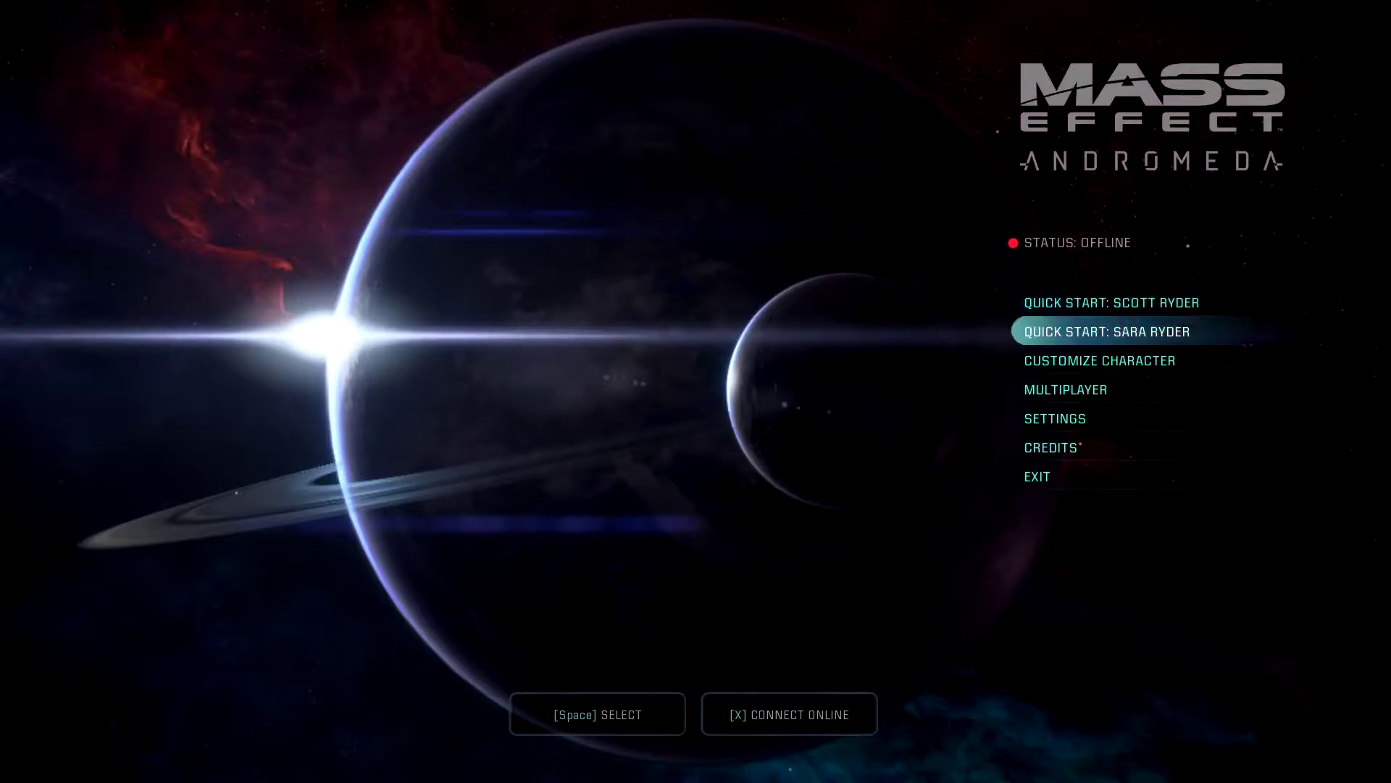
{"action": "key", "text": "Down"}
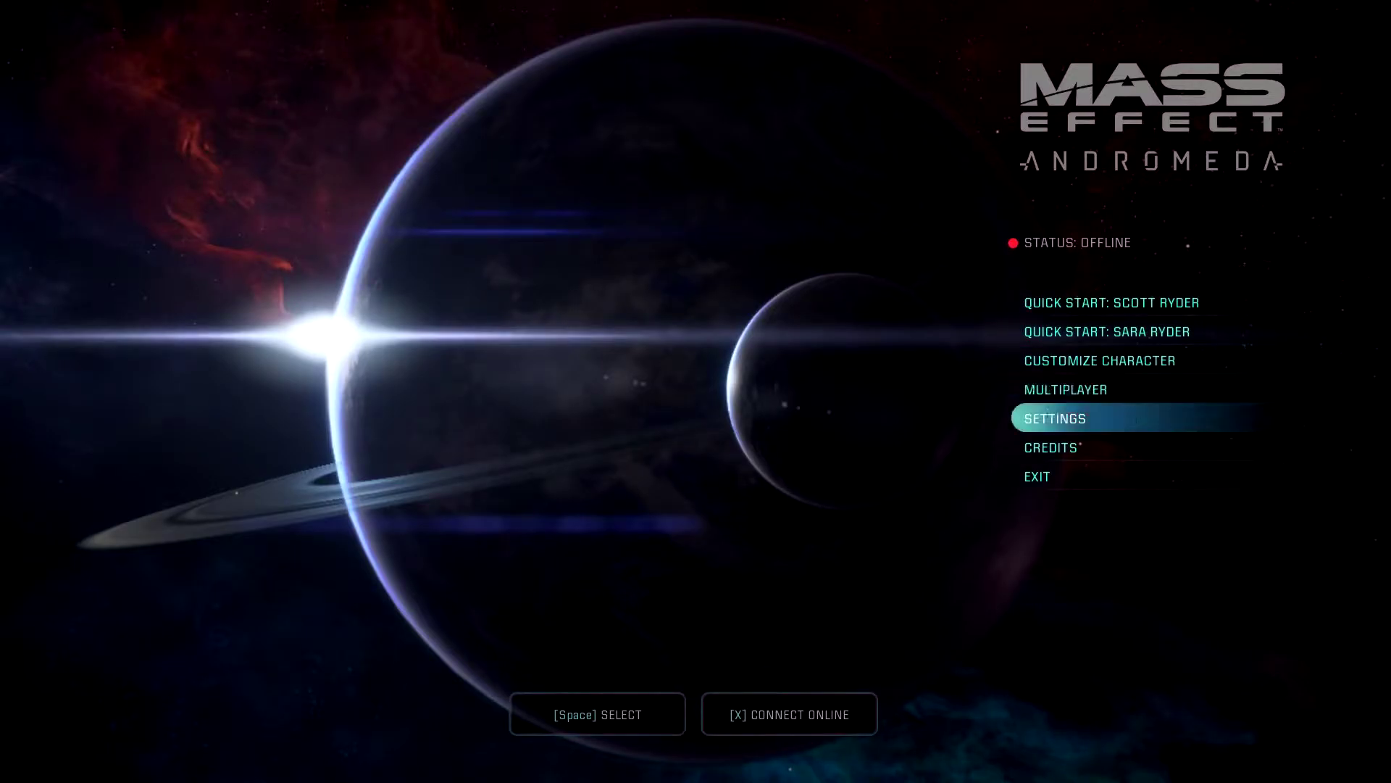
{"action": "key", "text": "space"}
{"action": "key", "text": "Down"}
{"action": "key", "text": "Down"}
{"action": "key", "text": "Down"}
{"action": "key", "text": "Down"}
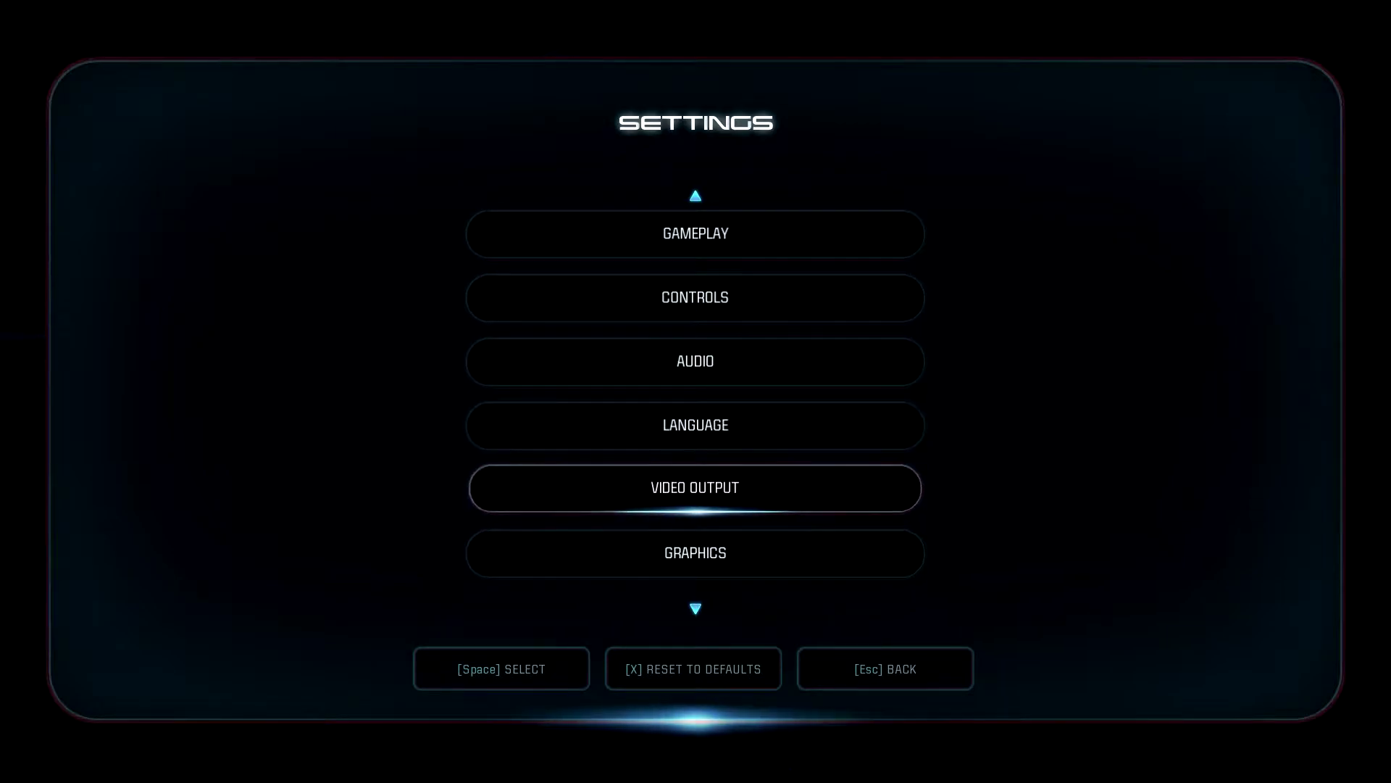
{"action": "key", "text": "space"}
{"action": "key", "text": "Down"}
{"action": "key", "text": "Down"}
{"action": "key", "text": "Left"}
{"action": "key", "text": "Left"}
{"action": "key", "text": "Left"}
{"action": "key", "text": "Left"}
{"action": "key", "text": "Left"}
{"action": "key", "text": "Left"}
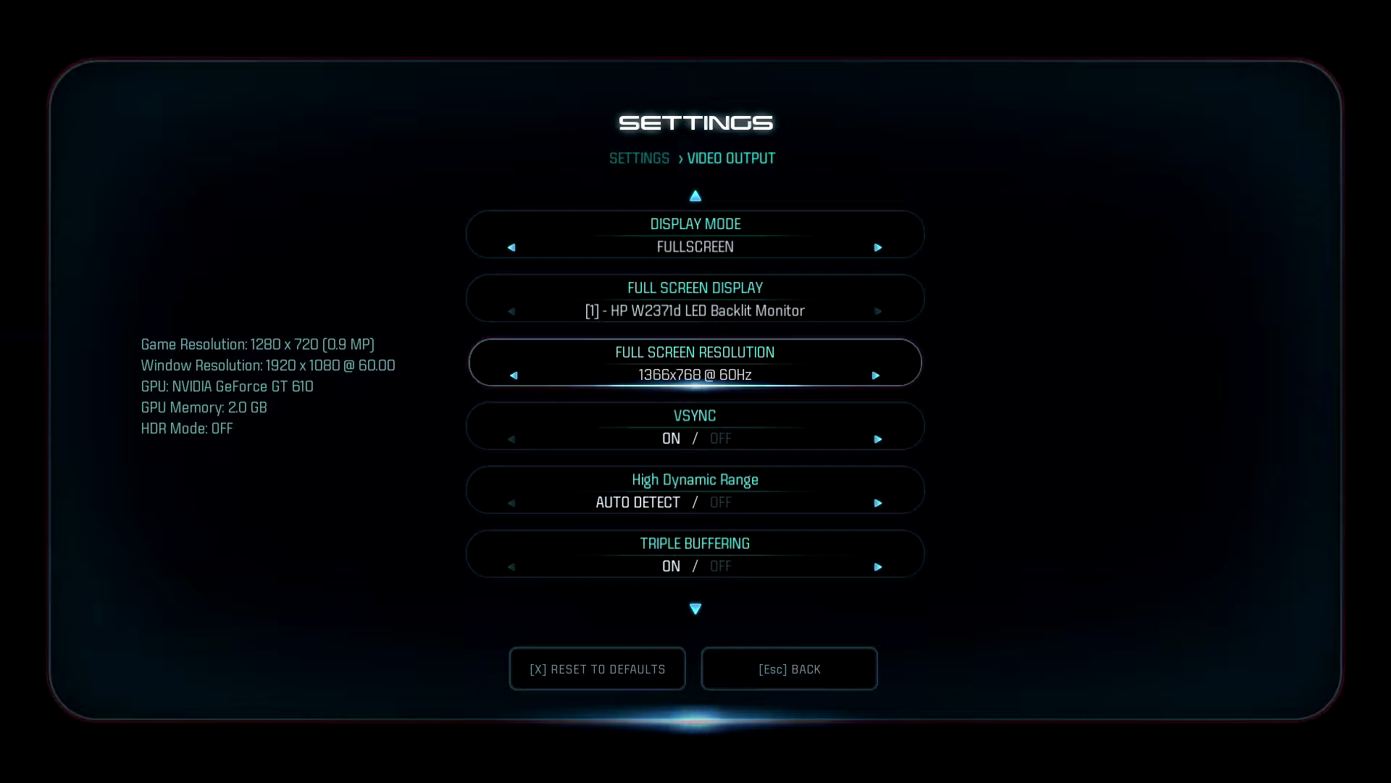
{"action": "key", "text": "Left"}
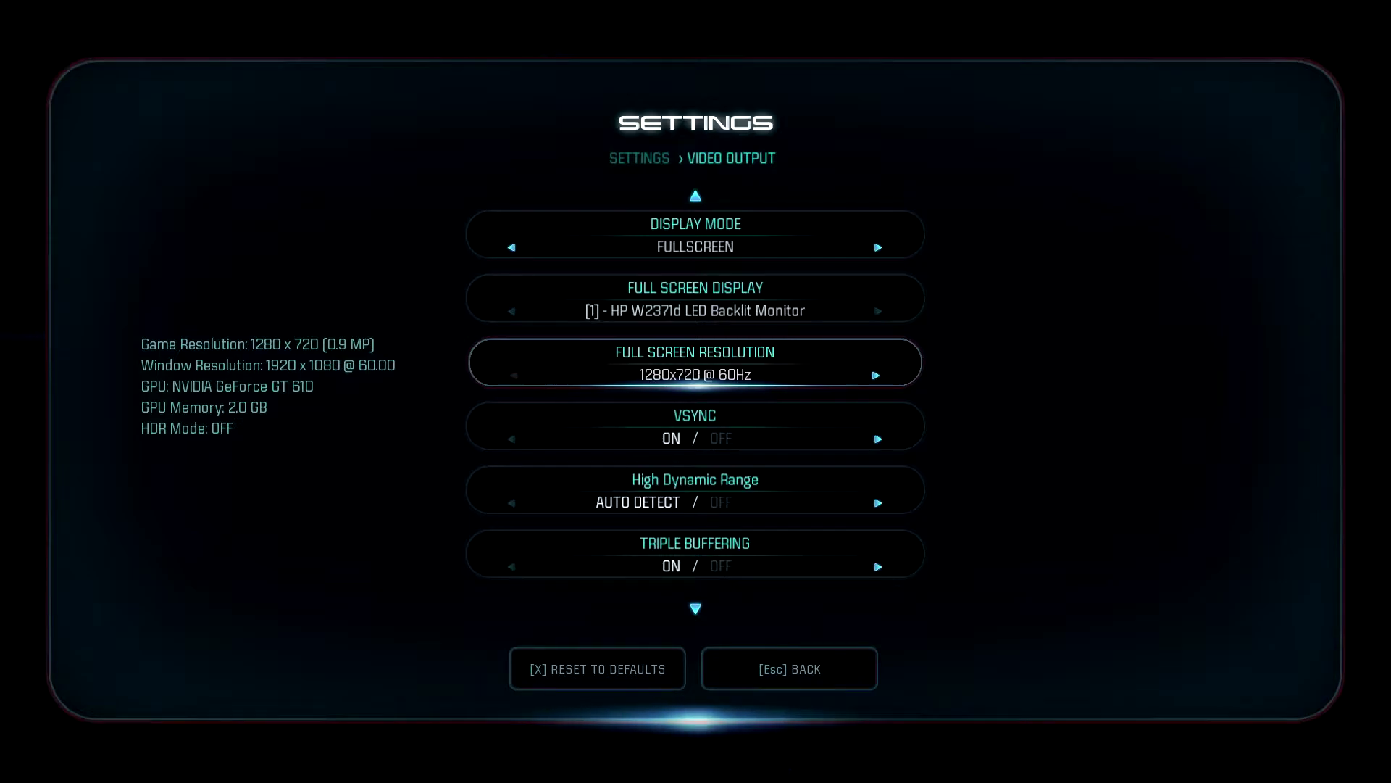
Turn VSync, High Dynamic Range and Triple Buffering off.
{"action": "key", "text": "Down"}
{"action": "key", "text": "Right"}
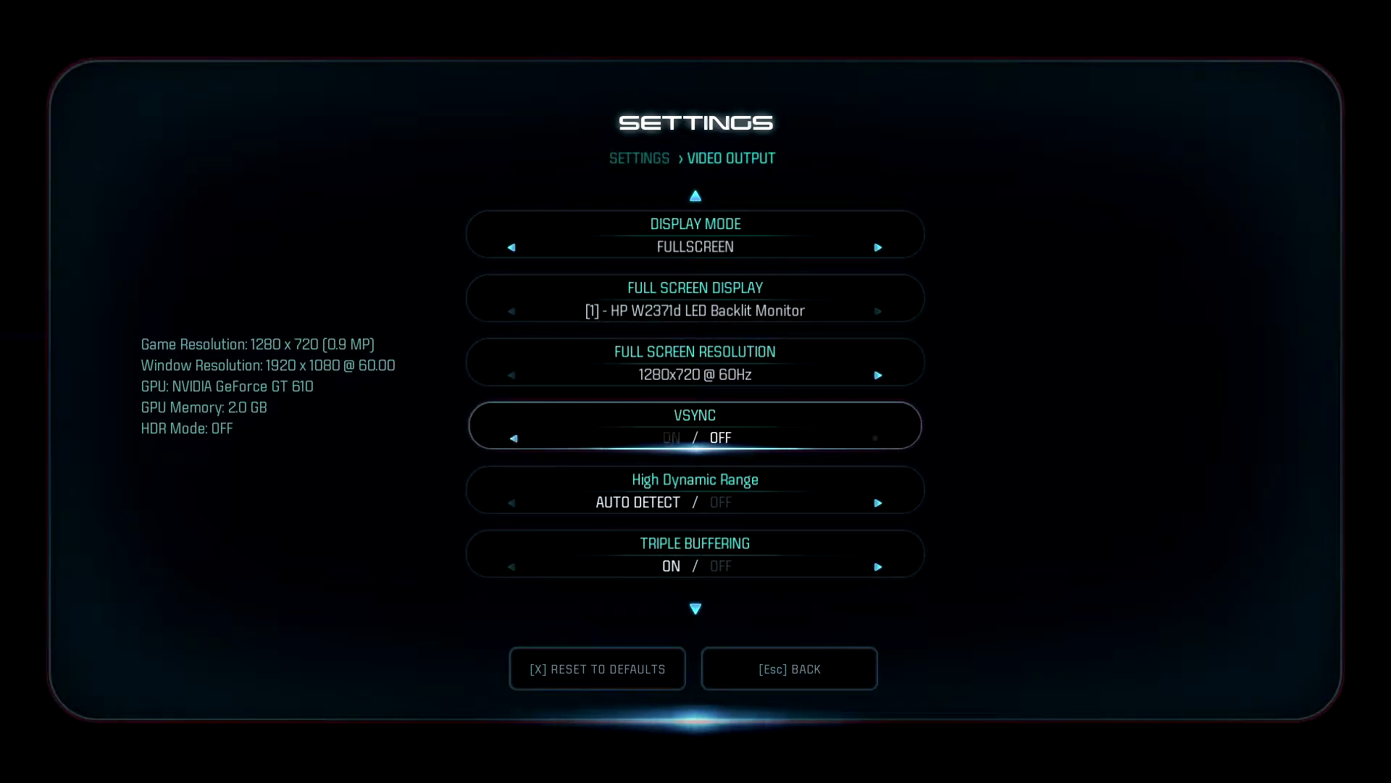
{"action": "key", "text": "Down"}
{"action": "key", "text": "Right"}
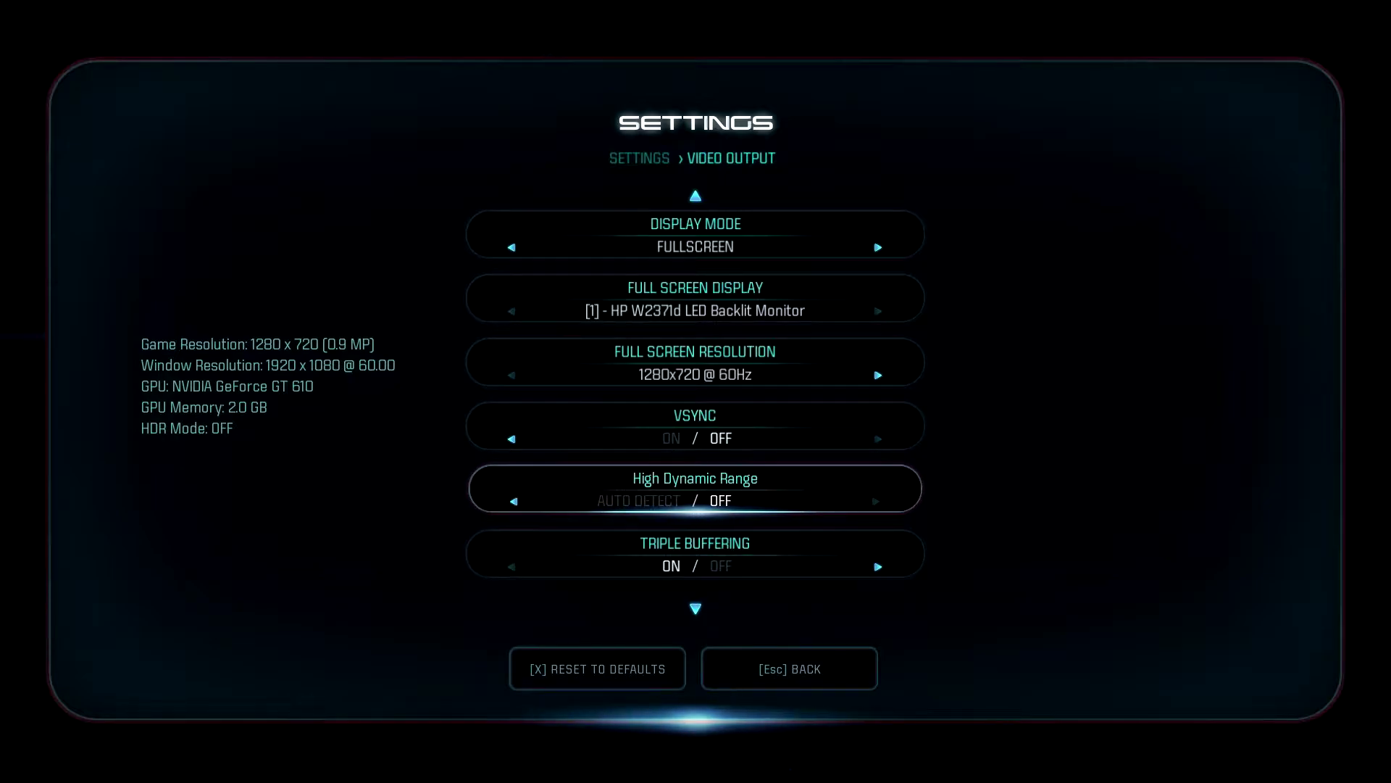
{"action": "key", "text": "Down"}
{"action": "key", "text": "Right"}
{"action": "key", "text": "Down"}
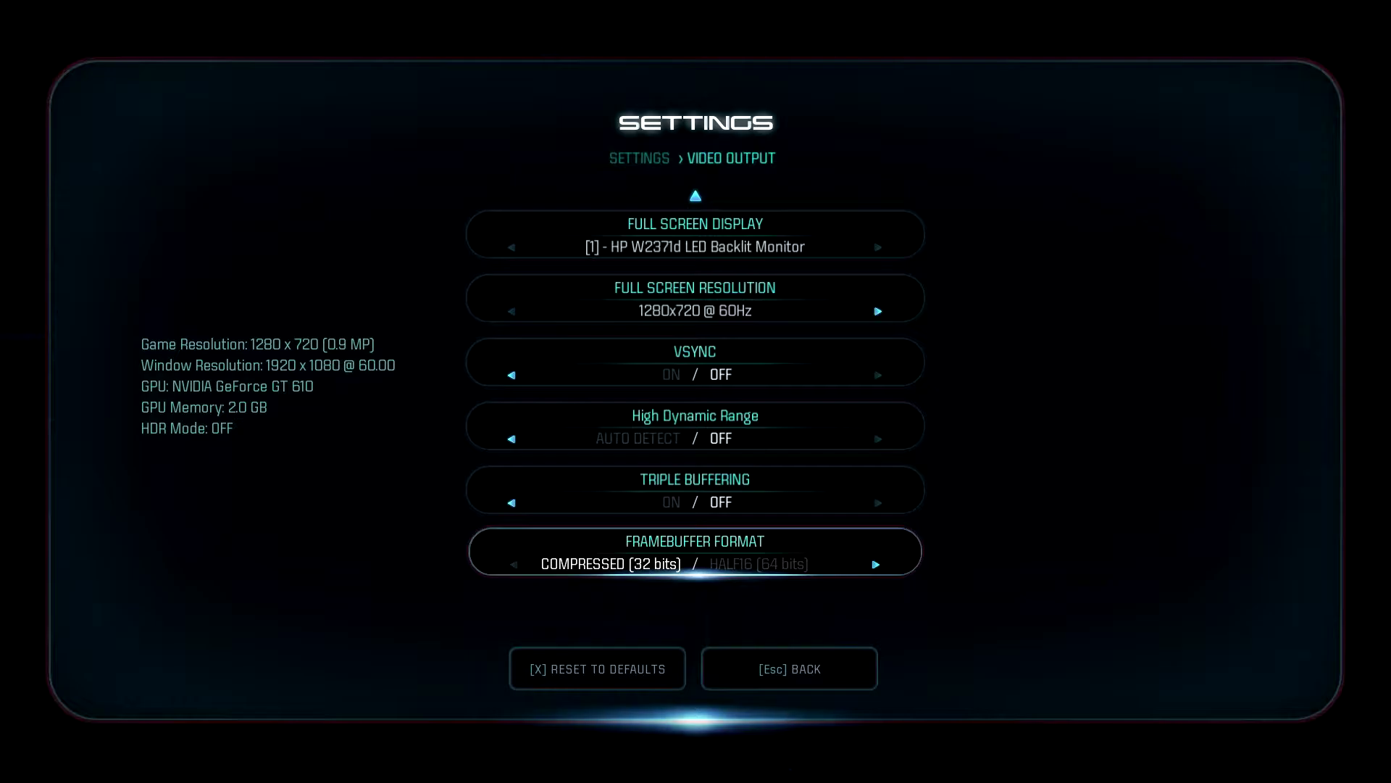
Apply the pending display changes and keep the new settings.
{"action": "key", "text": "Escape"}
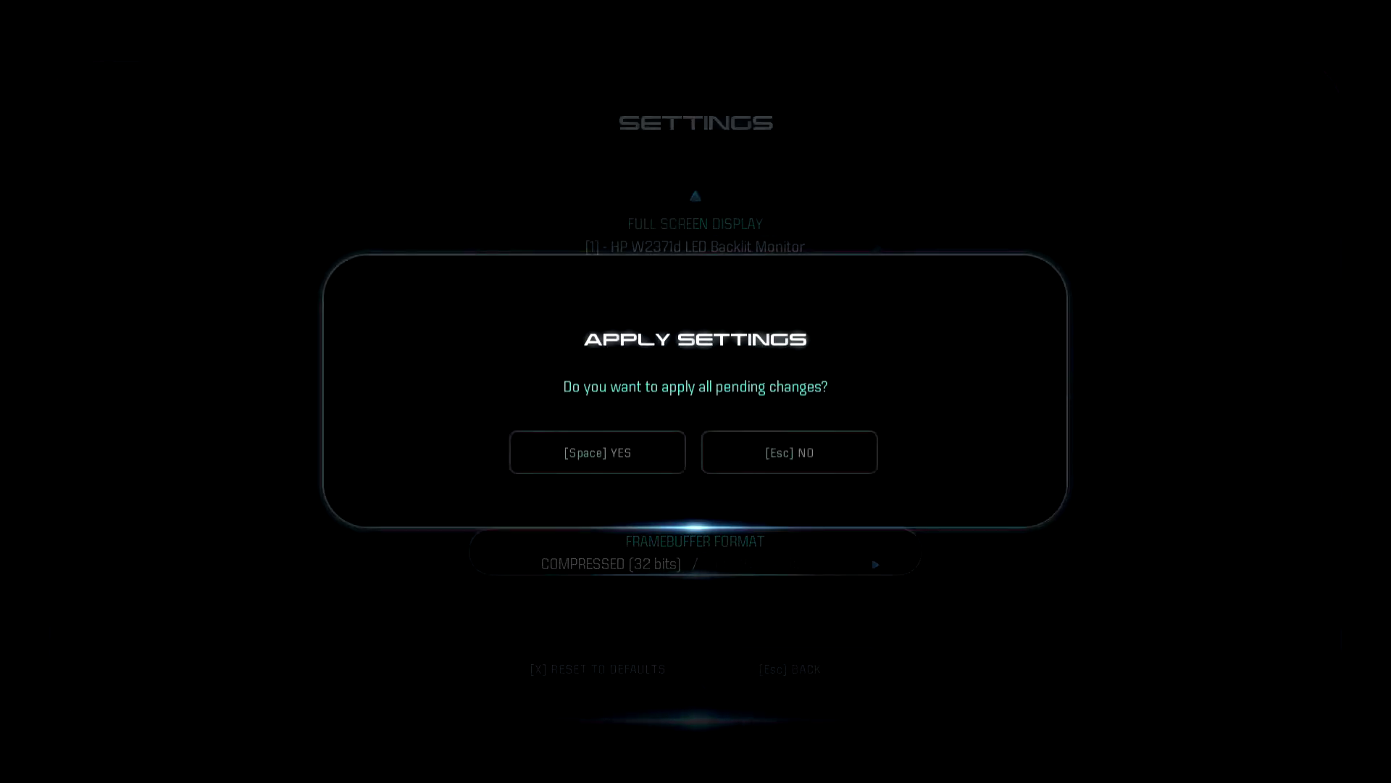
{"action": "key", "text": "space"}
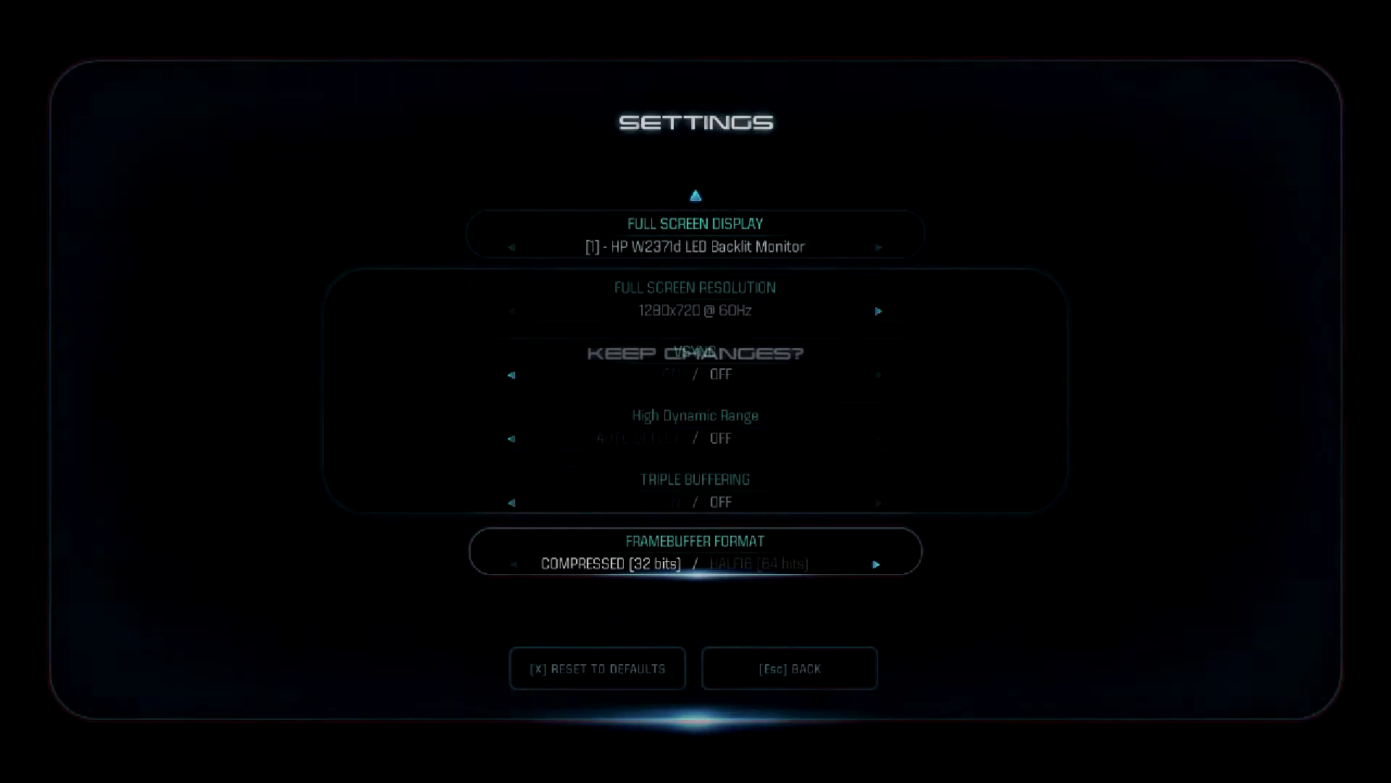
{"action": "key", "text": "space"}
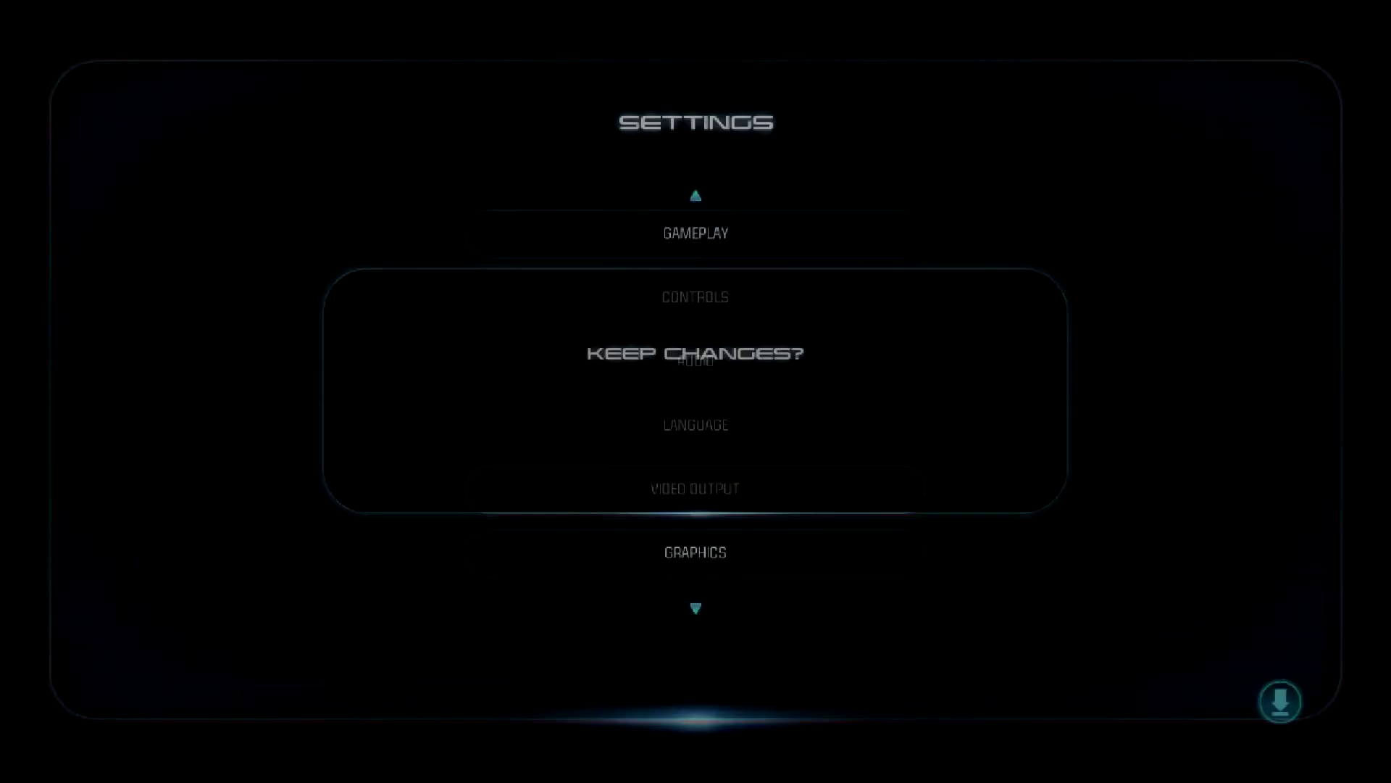
{"action": "key", "text": "Down"}
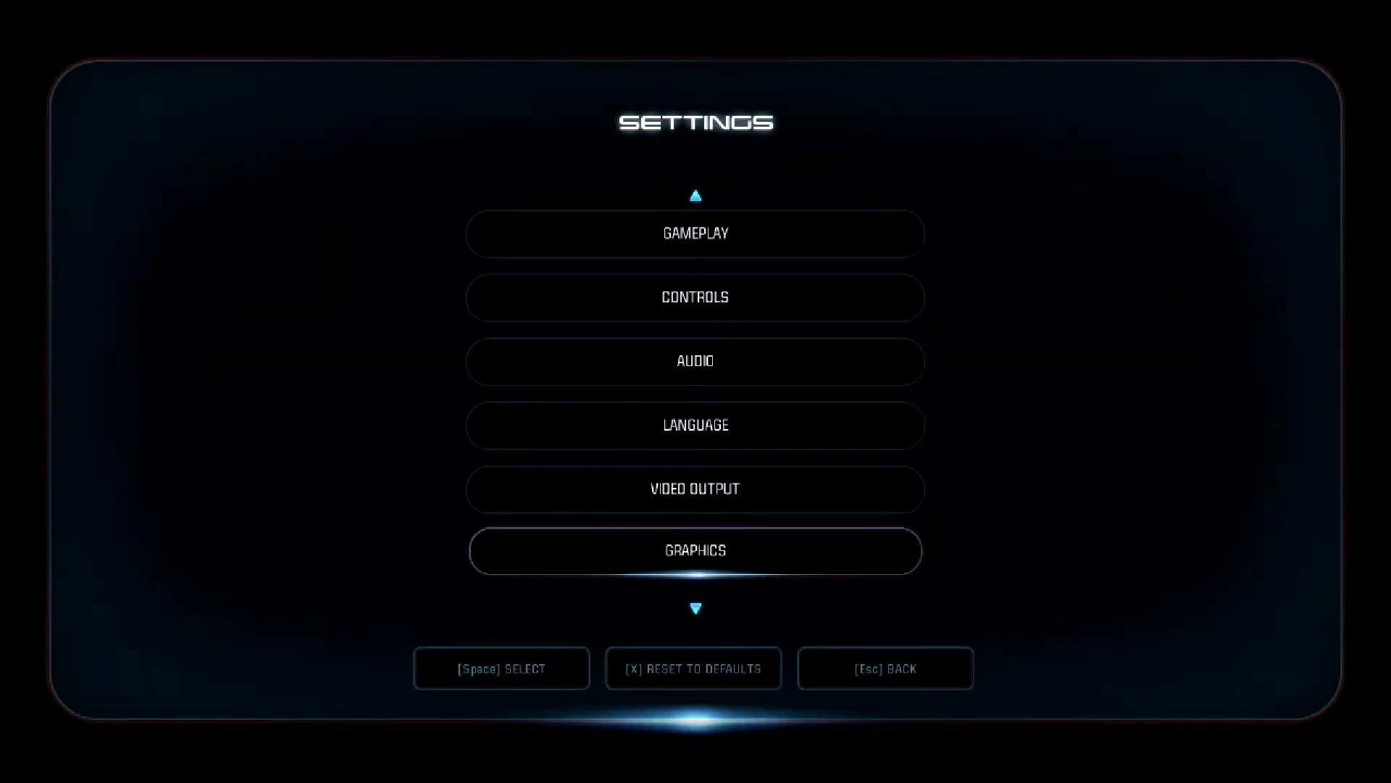
Turn Film Grain and Chromatic Aberration off in the Graphics settings.
{"action": "key", "text": "space"}
{"action": "key", "text": "Down"}
{"action": "key", "text": "Down"}
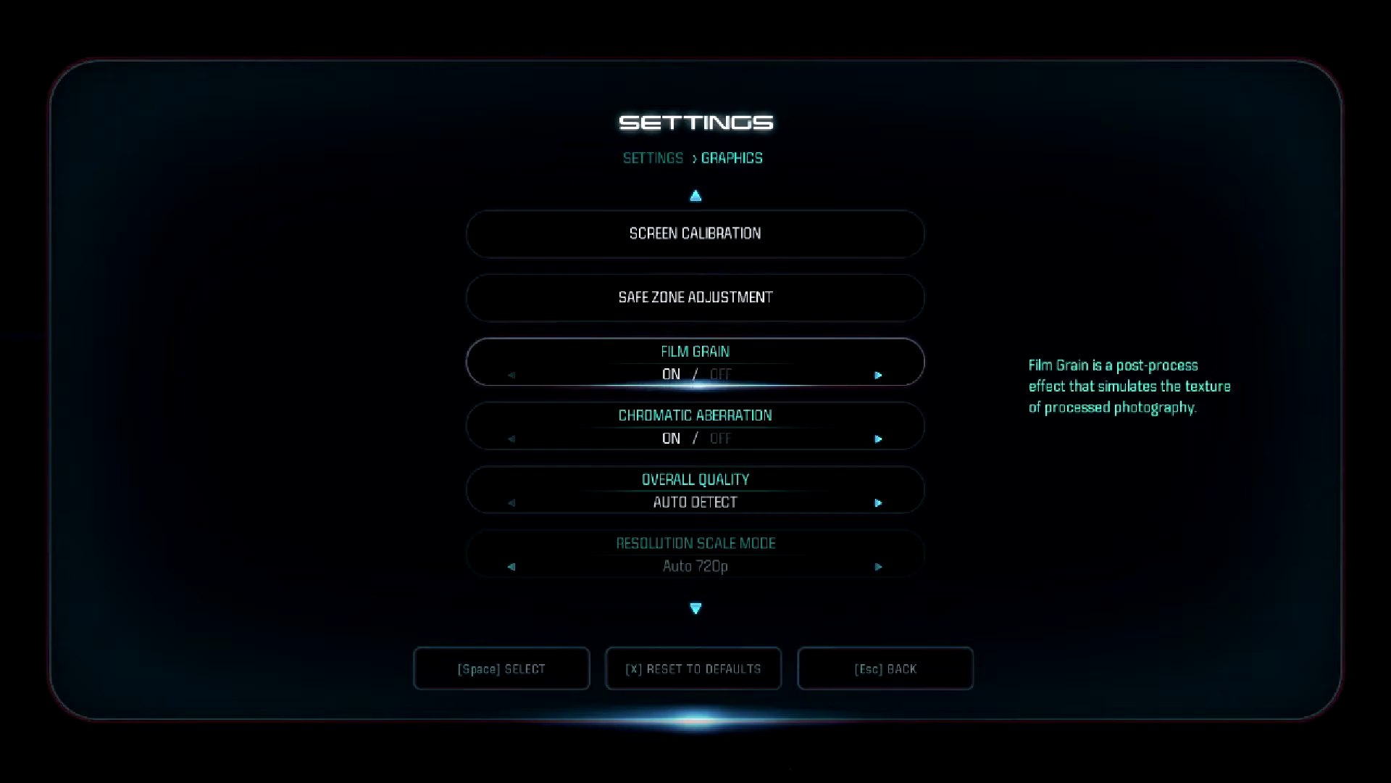
{"action": "key", "text": "Right"}
{"action": "key", "text": "Down"}
{"action": "key", "text": "Right"}
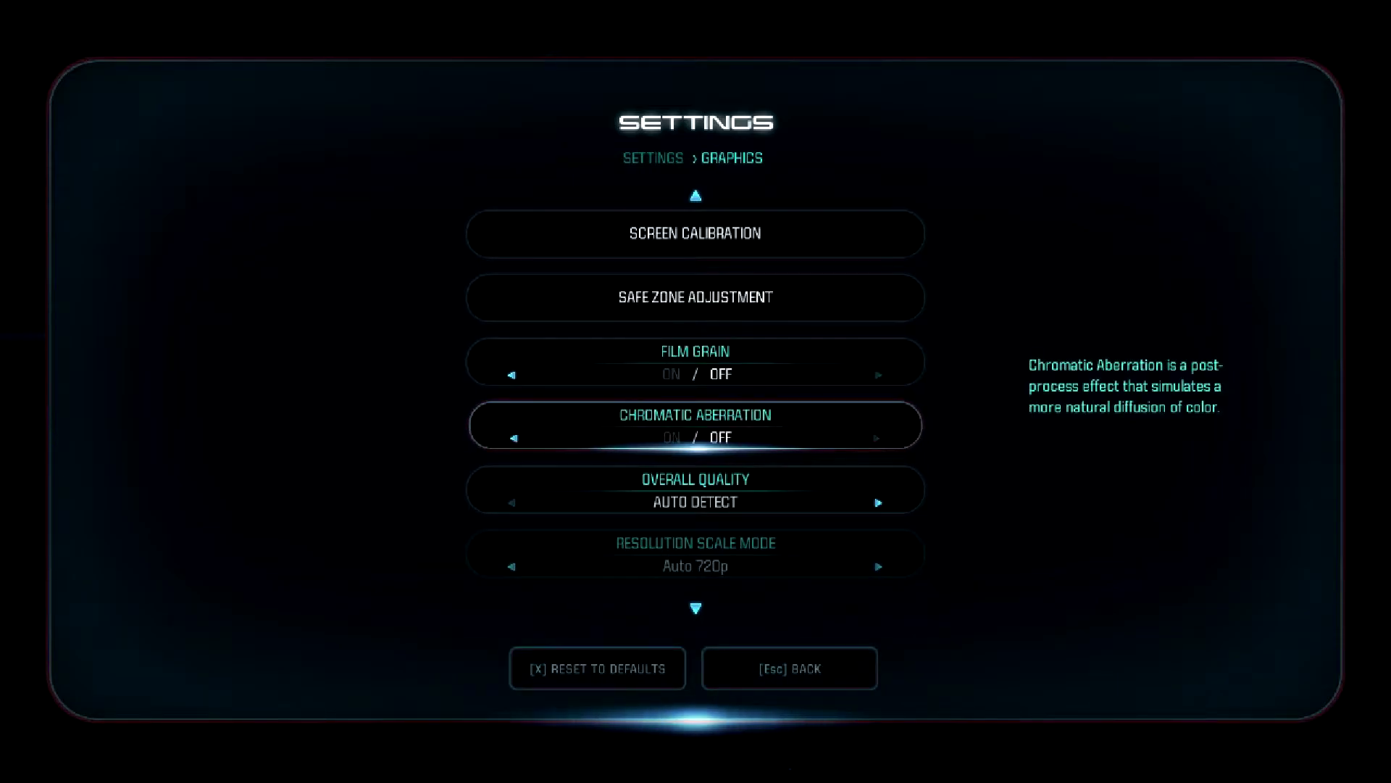
Set Overall Quality and Resolution Scale Mode to Custom and lower Resolution Scale to 0.65.
{"action": "key", "text": "Down"}
{"action": "key", "text": "Right"}
{"action": "key", "text": "Right"}
{"action": "key", "text": "Right"}
{"action": "key", "text": "Right"}
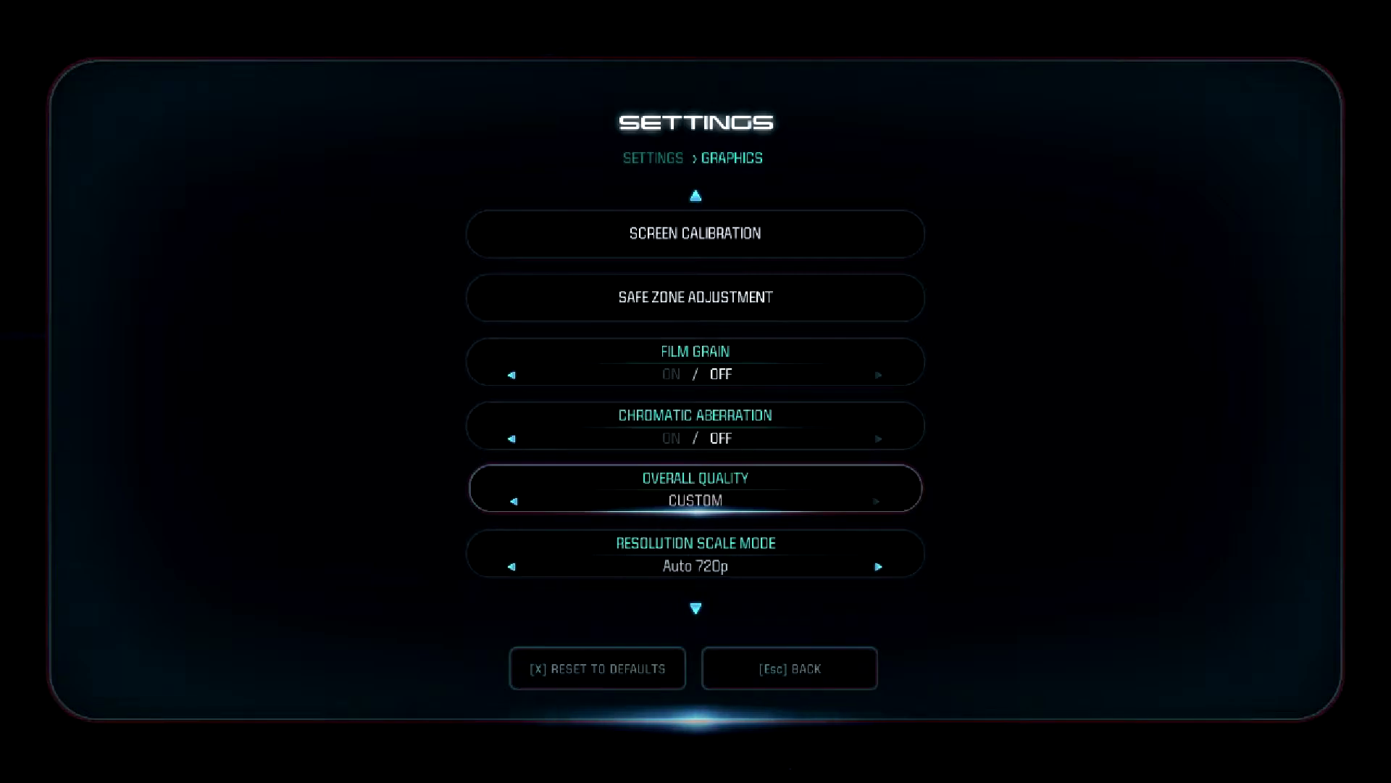
{"action": "key", "text": "Down"}
{"action": "key", "text": "Right"}
{"action": "key", "text": "Right"}
{"action": "key", "text": "Right"}
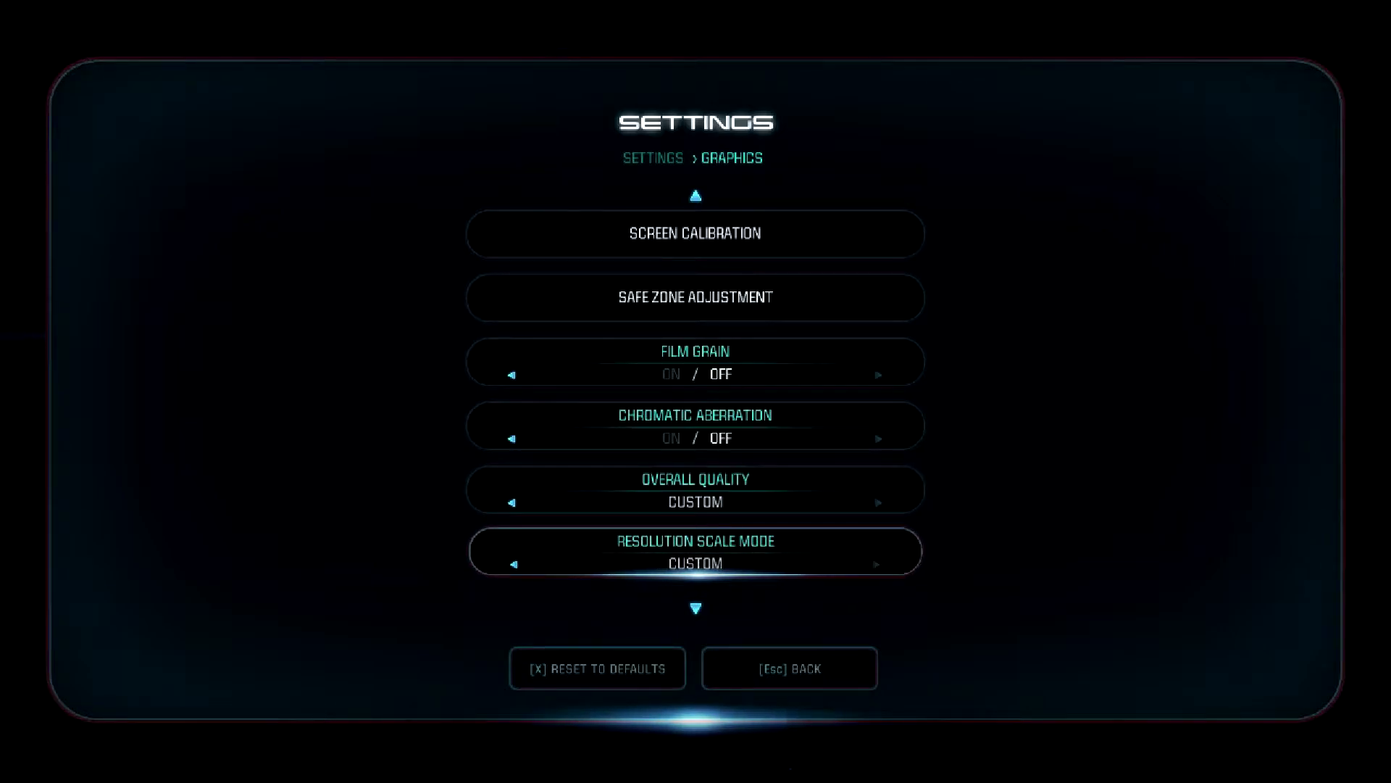
{"action": "key", "text": "Down"}
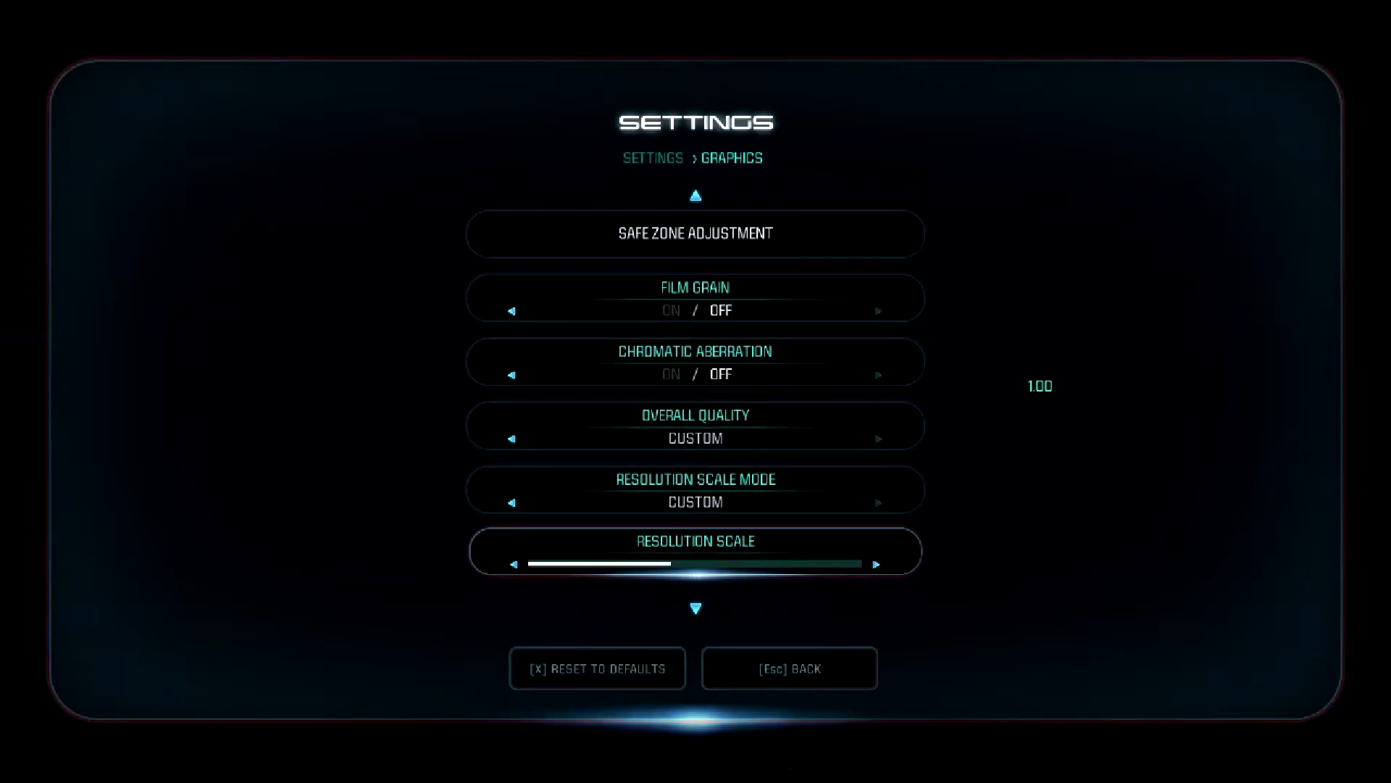
{"action": "key", "text": "Left"}
{"action": "key", "text": "Left"}
{"action": "key", "text": "Left"}
{"action": "key", "text": "Left"}
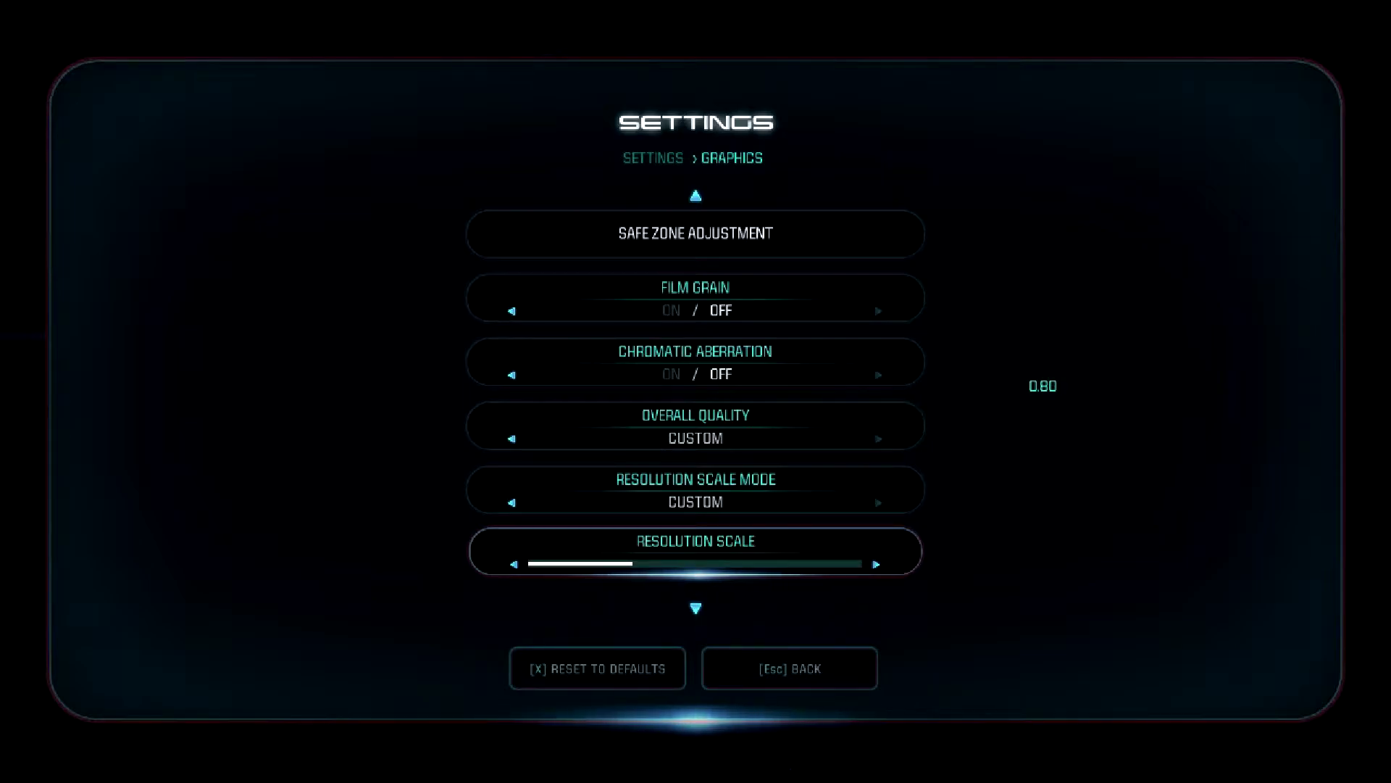
{"action": "key", "text": "Left"}
{"action": "key", "text": "Left"}
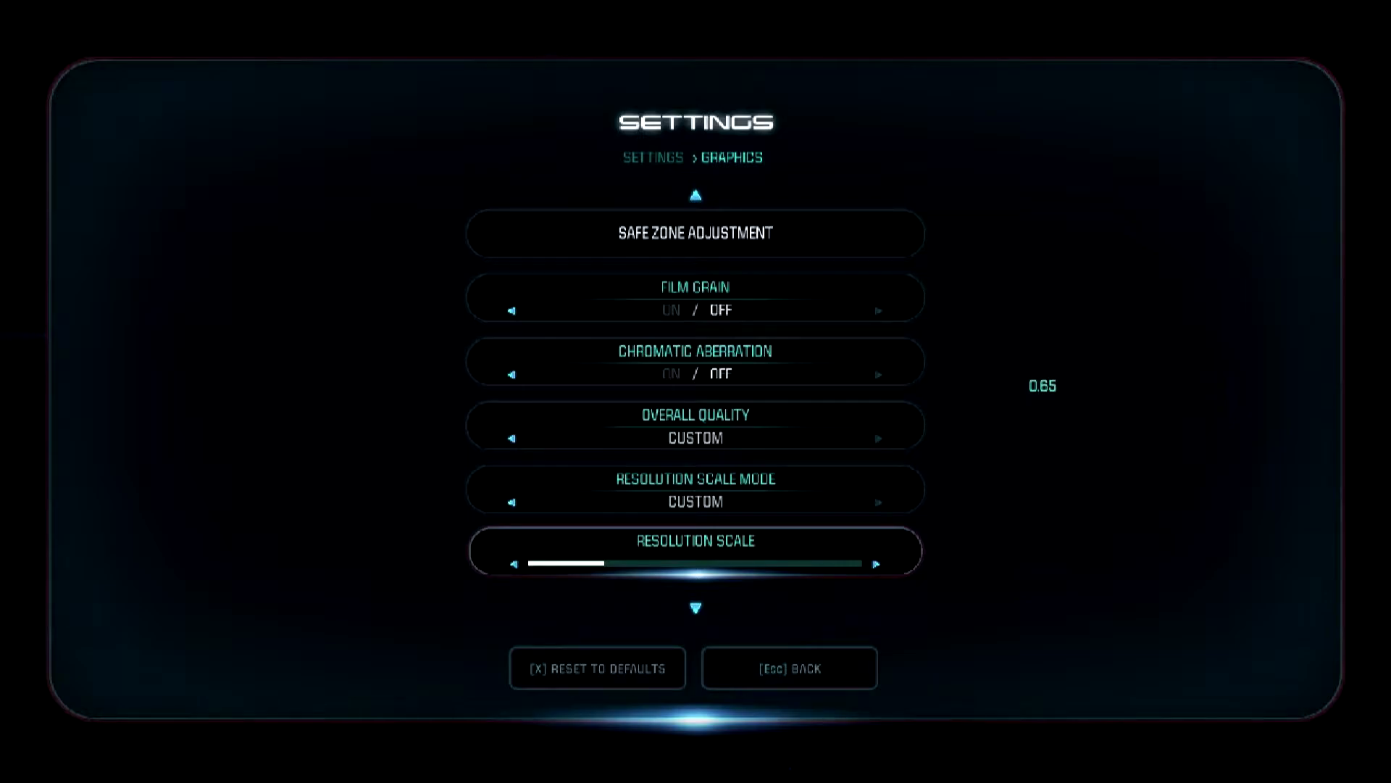
Review the Low quality options down to Vegetation Quality, apply the changes, and acknowledge Restart Required.
{"action": "key", "text": "Down"}
{"action": "key", "text": "Down"}
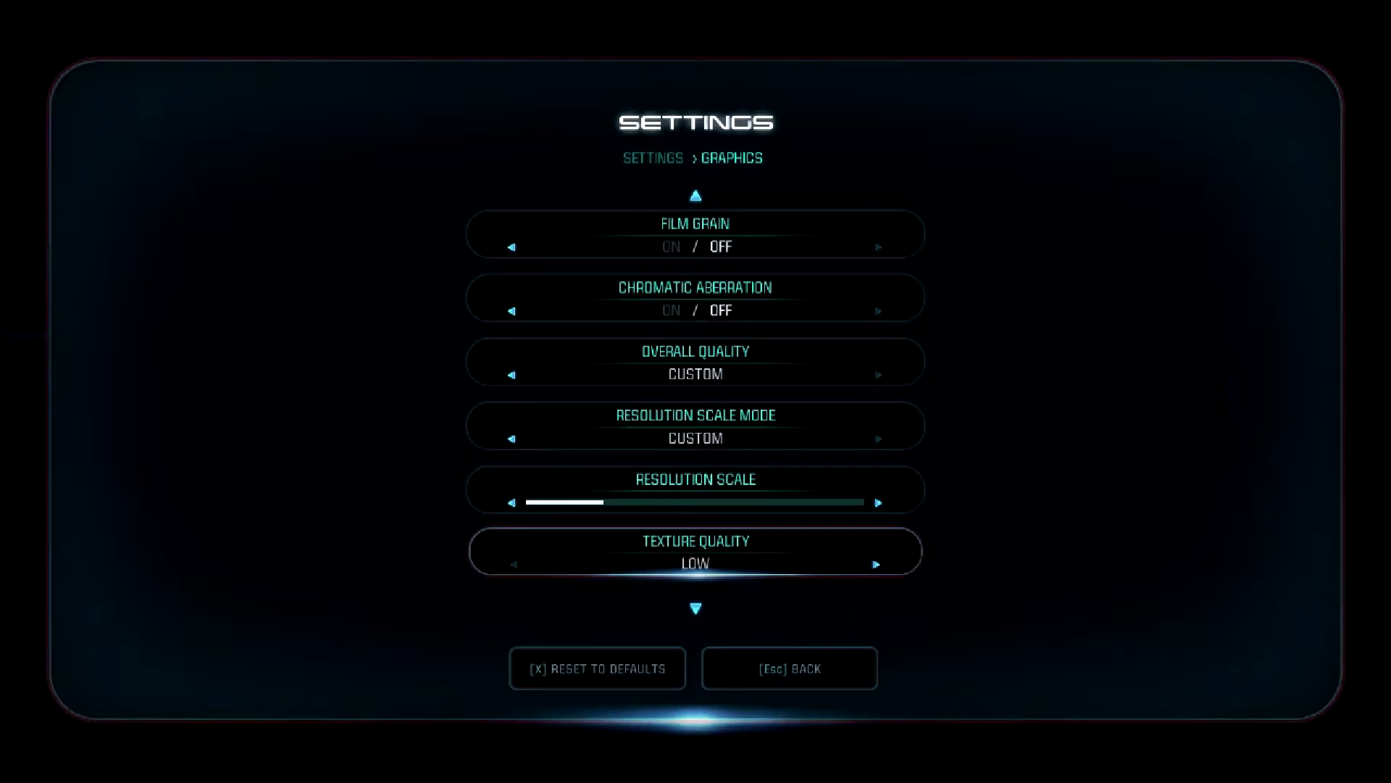
{"action": "key", "text": "Down"}
{"action": "key", "text": "Down"}
{"action": "key", "text": "Down"}
{"action": "key", "text": "Down"}
{"action": "key", "text": "Down"}
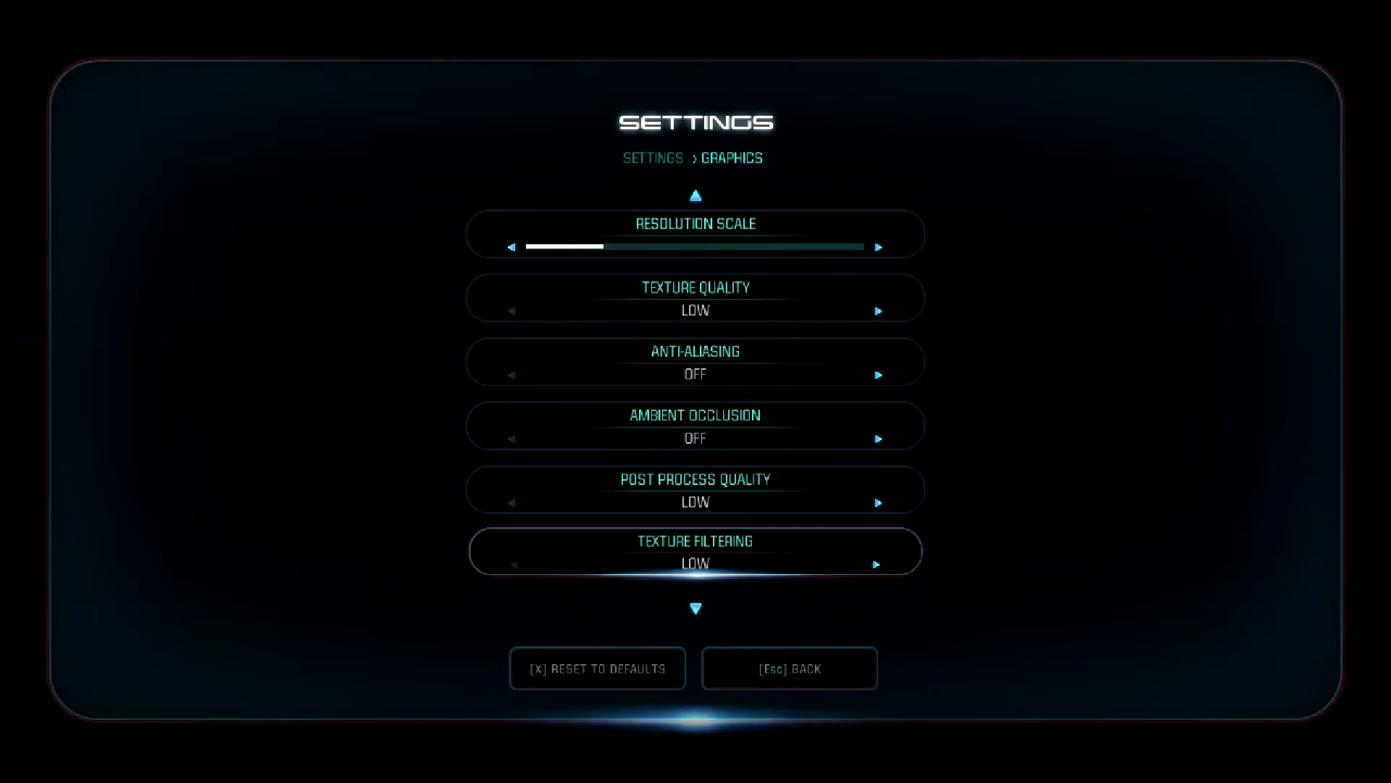
{"action": "key", "text": "Down"}
{"action": "key", "text": "Down"}
{"action": "key", "text": "Down"}
{"action": "key", "text": "Down"}
{"action": "key", "text": "Down"}
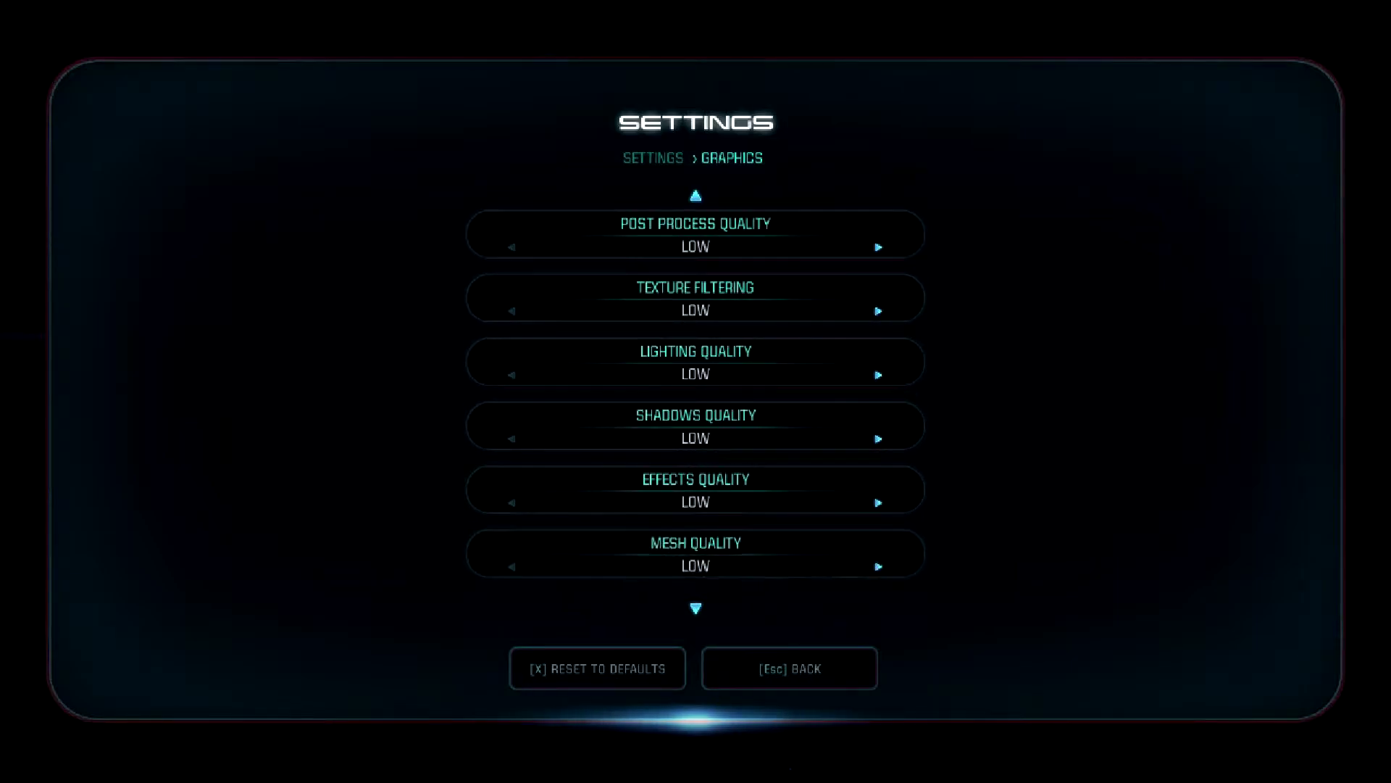
{"action": "key", "text": "Escape"}
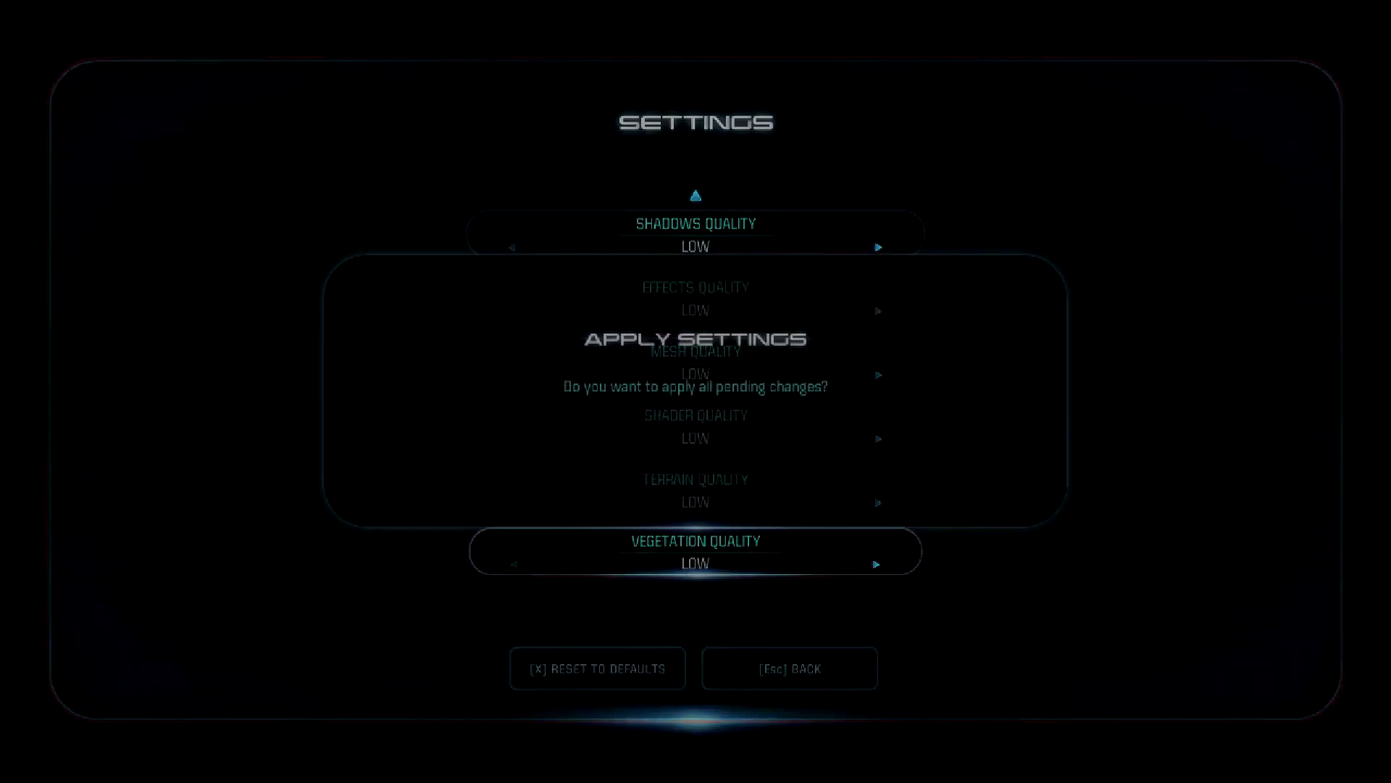
{"action": "key", "text": "Return"}
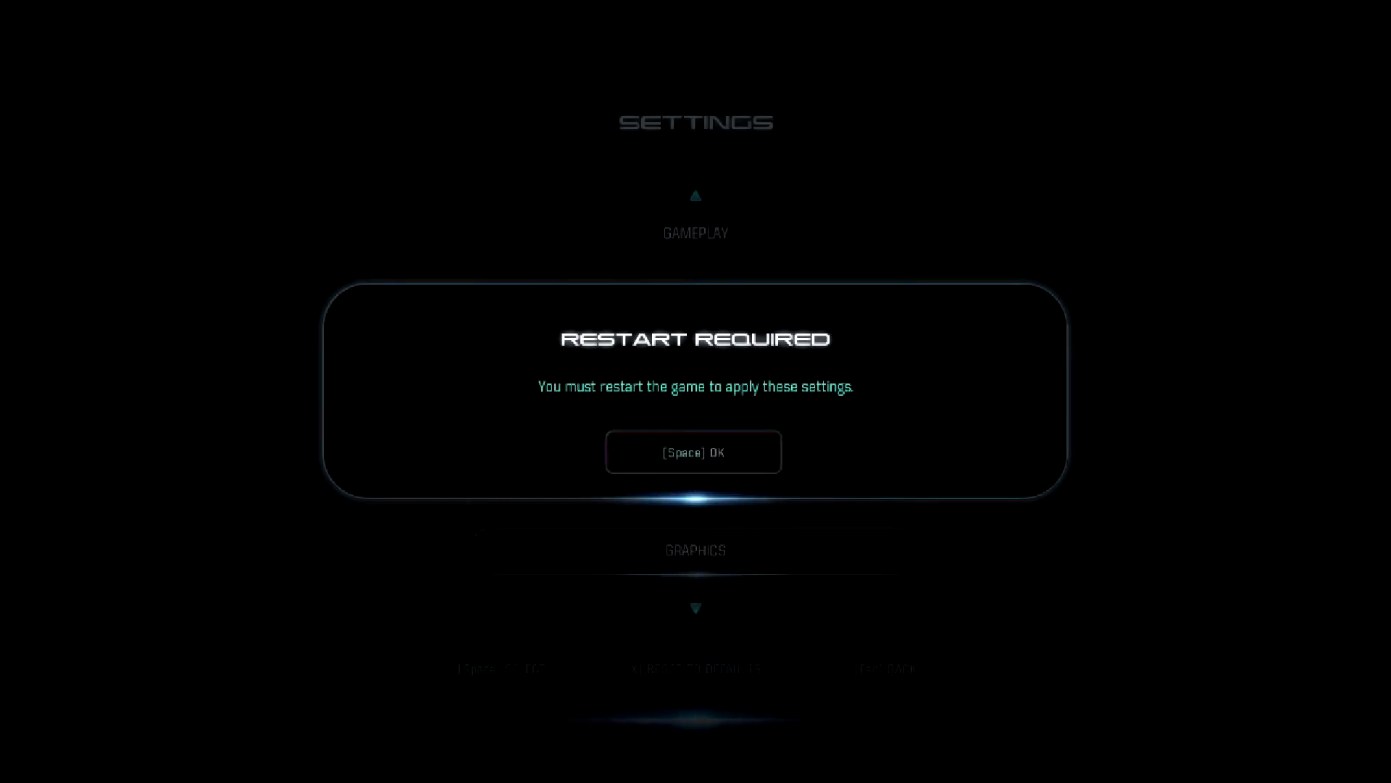
{"action": "key", "text": "space"}
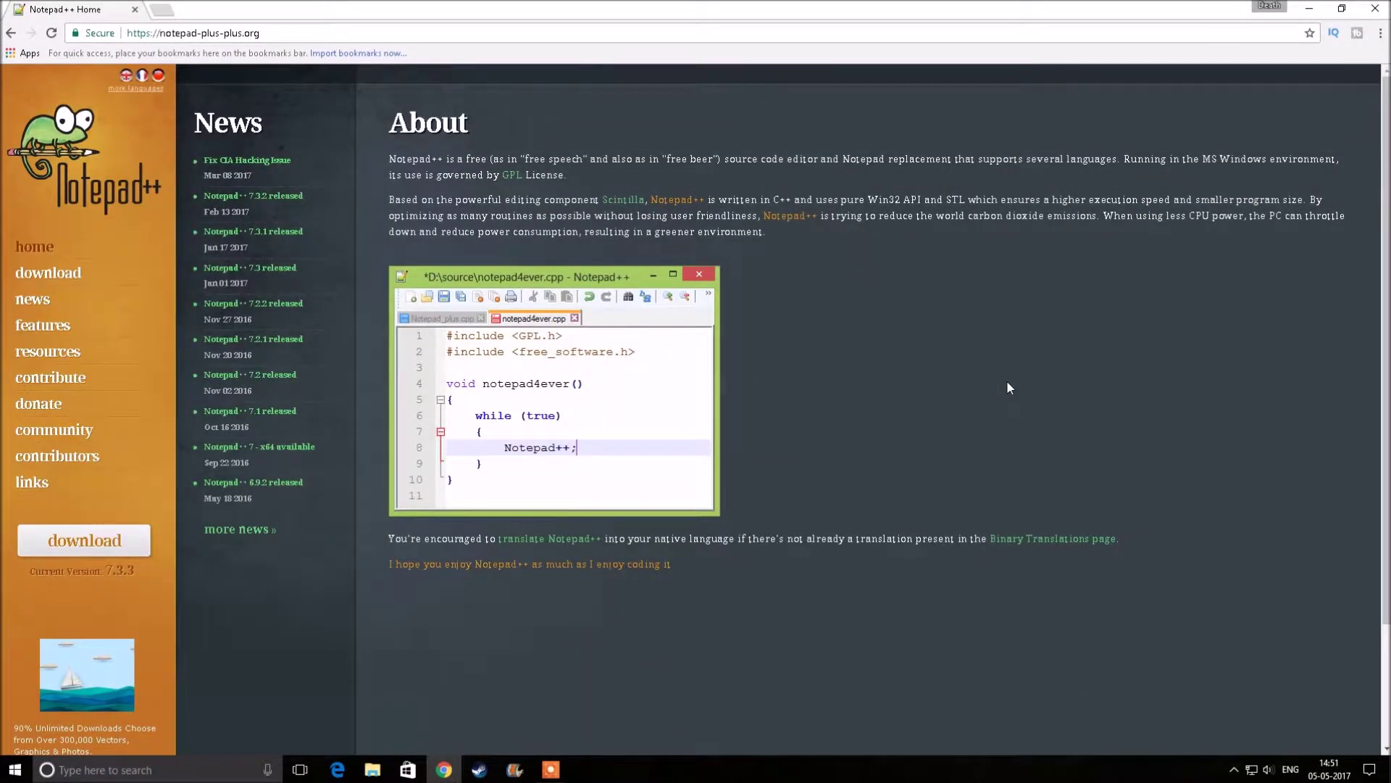
Select and then deselect the notepad-plus-plus.org address on the Notepad++ homepage.
{"action": "left_click_drag", "start_coordinate": [261, 33], "coordinate": [161, 34]}
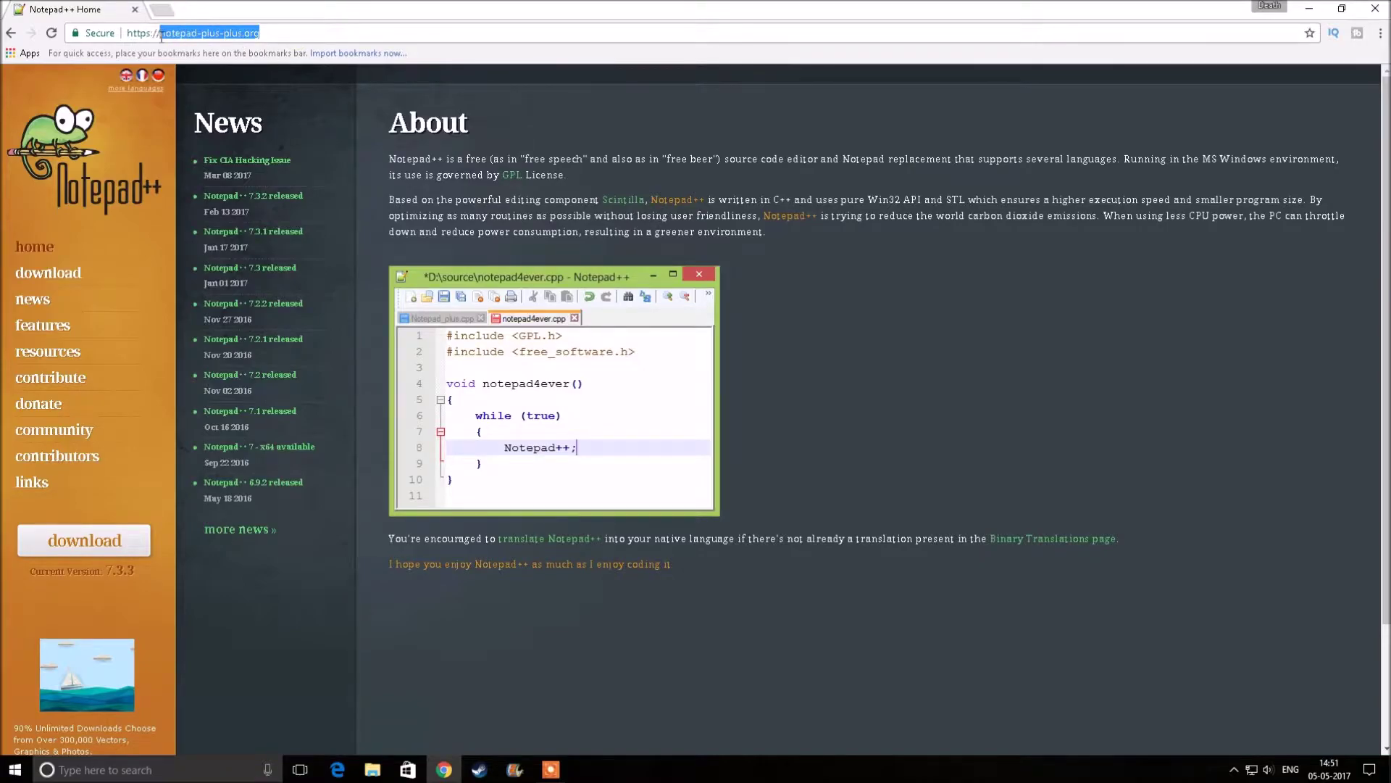
{"action": "left_click", "coordinate": [150, 102]}
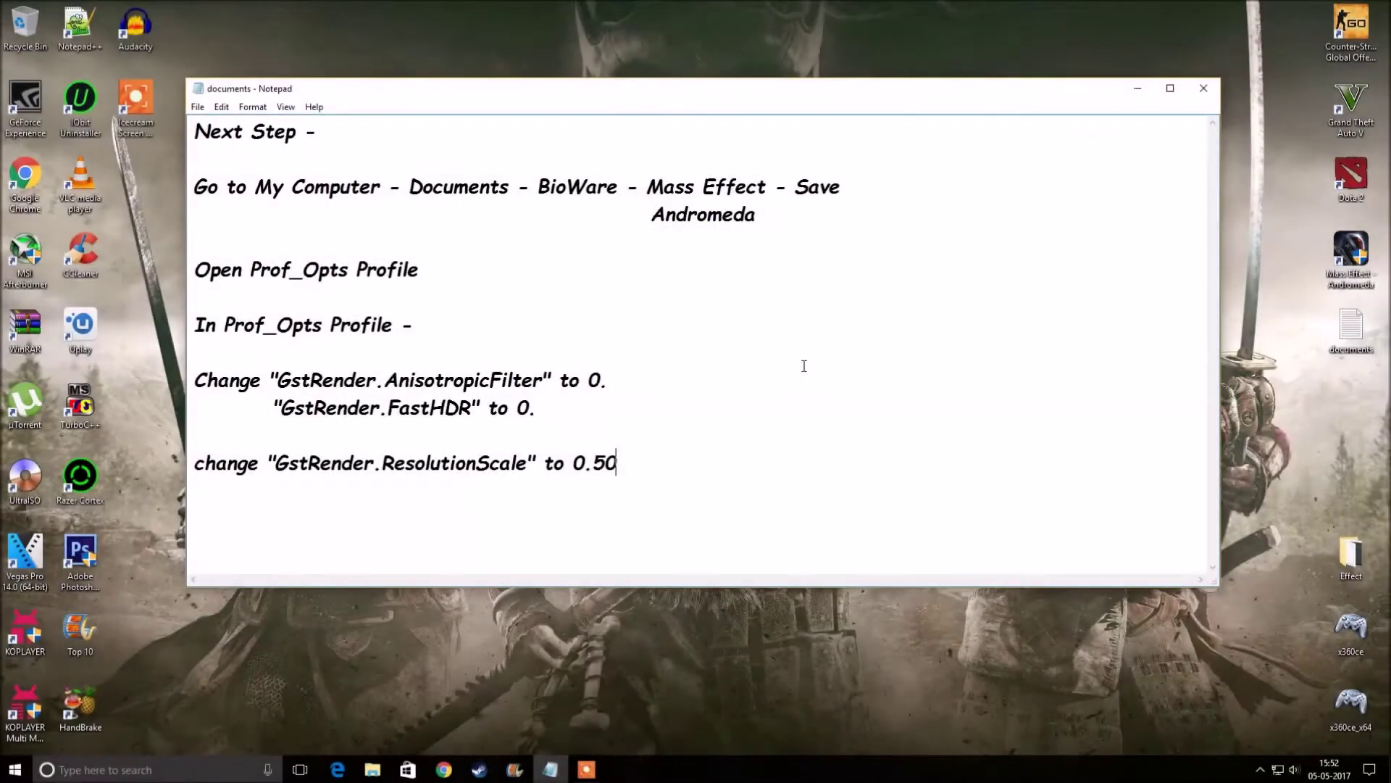
Browse to Documents > BioWare > Mass Effect Andromeda > Save and right-click ProfOpts_profile.
{"action": "left_click", "coordinate": [371, 770]}
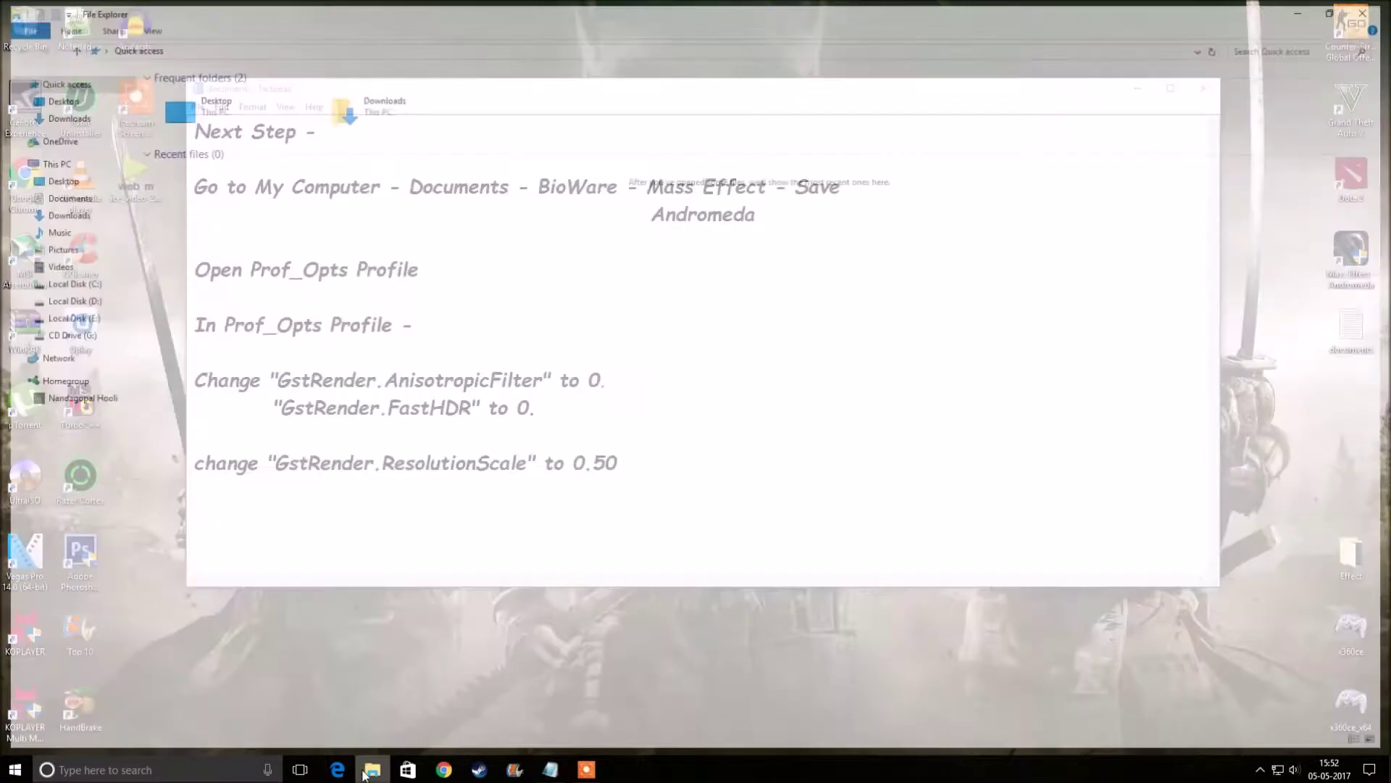
{"action": "left_click", "coordinate": [83, 198]}
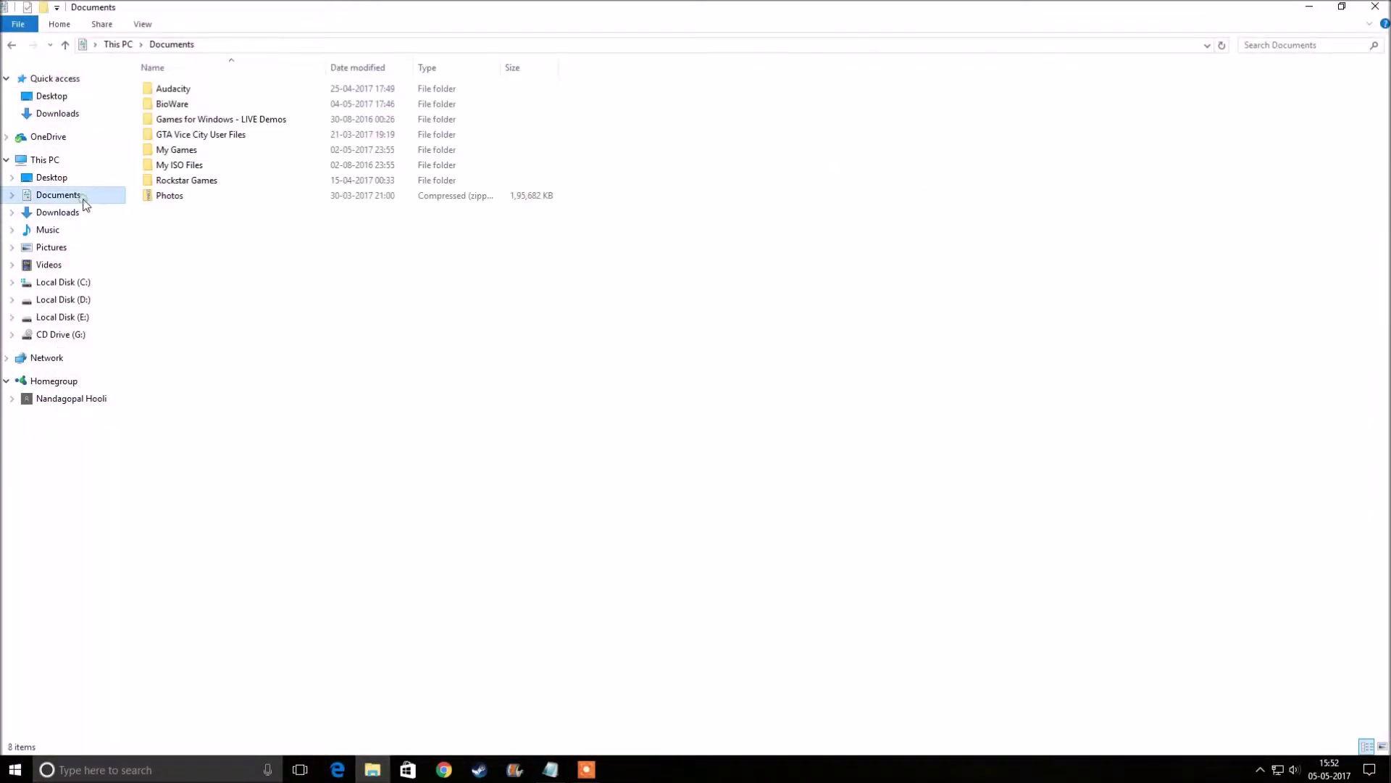
{"action": "left_click", "coordinate": [174, 107]}
{"action": "double_click", "coordinate": [174, 106]}
{"action": "double_click", "coordinate": [207, 94]}
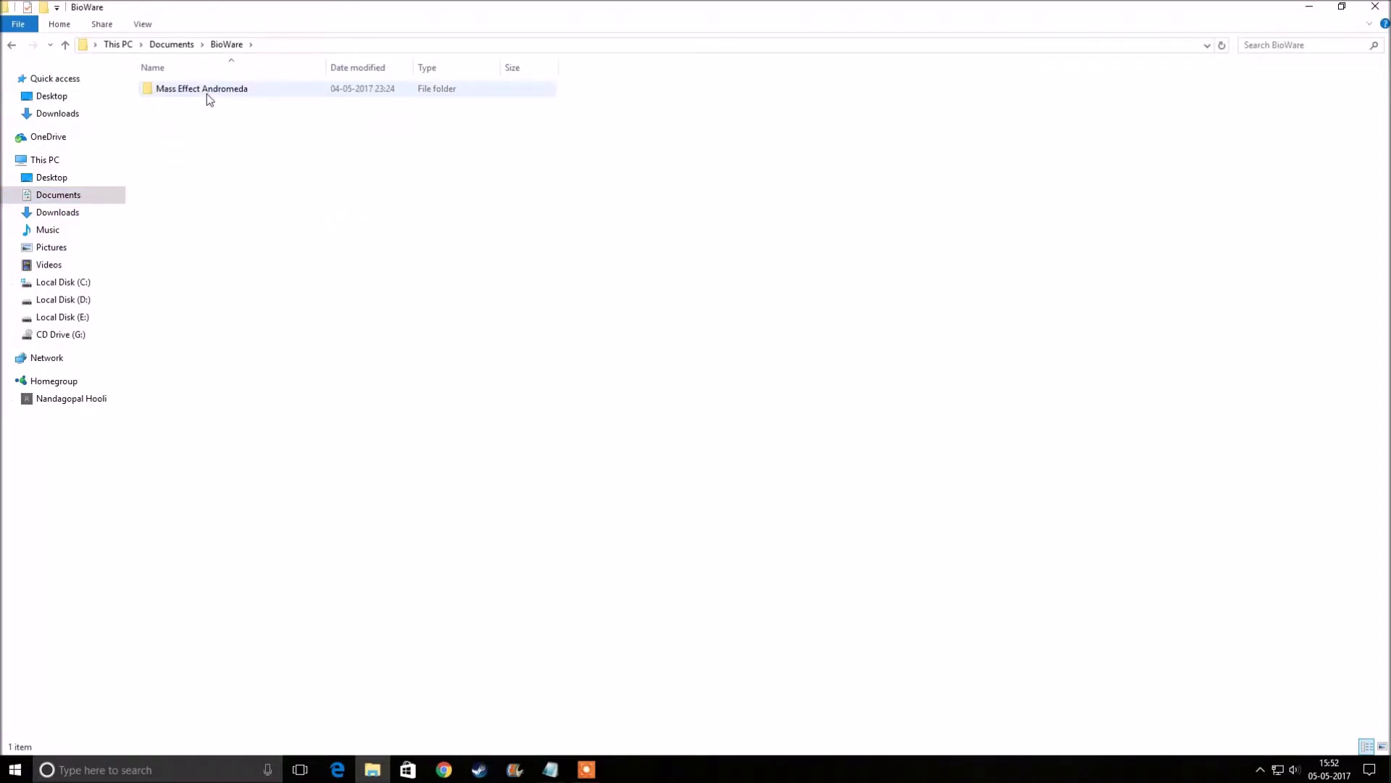
{"action": "double_click", "coordinate": [206, 93]}
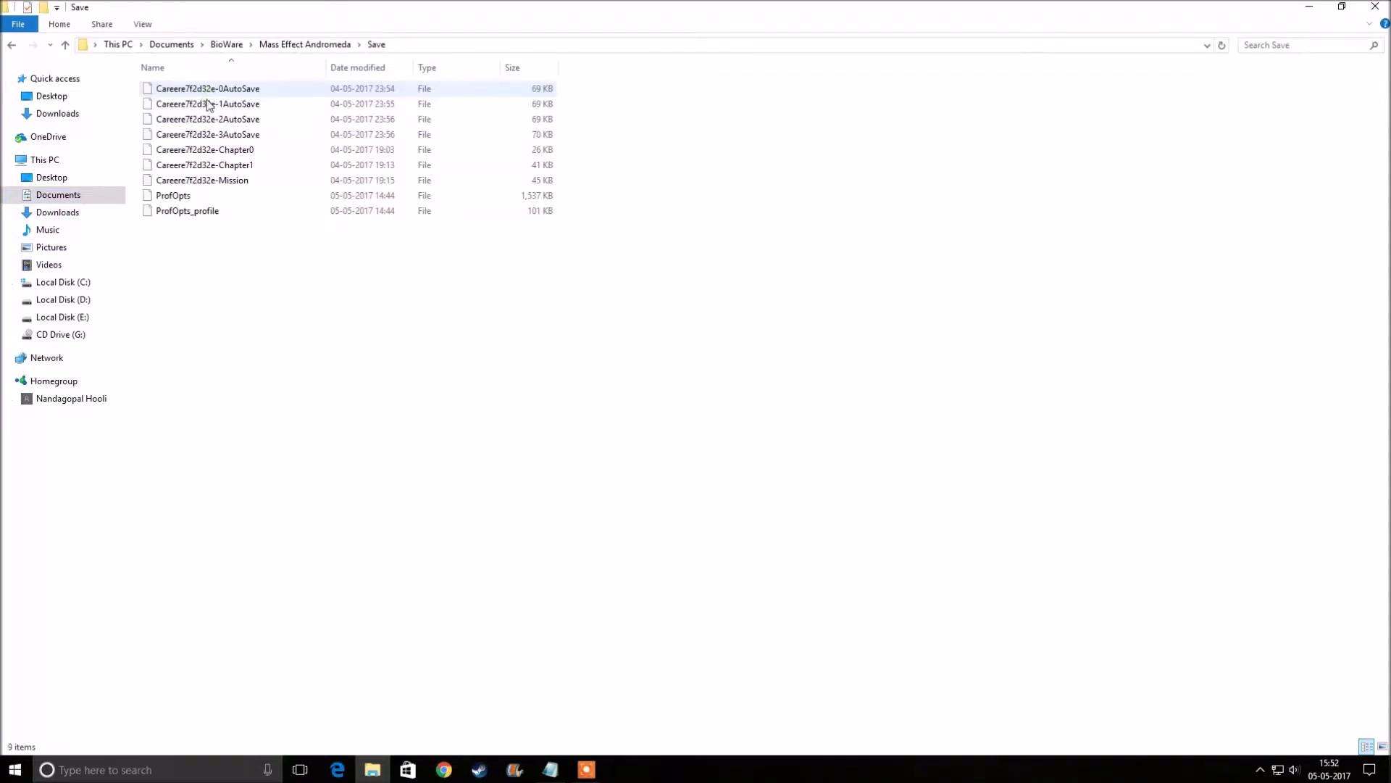
{"action": "right_click", "coordinate": [202, 211]}
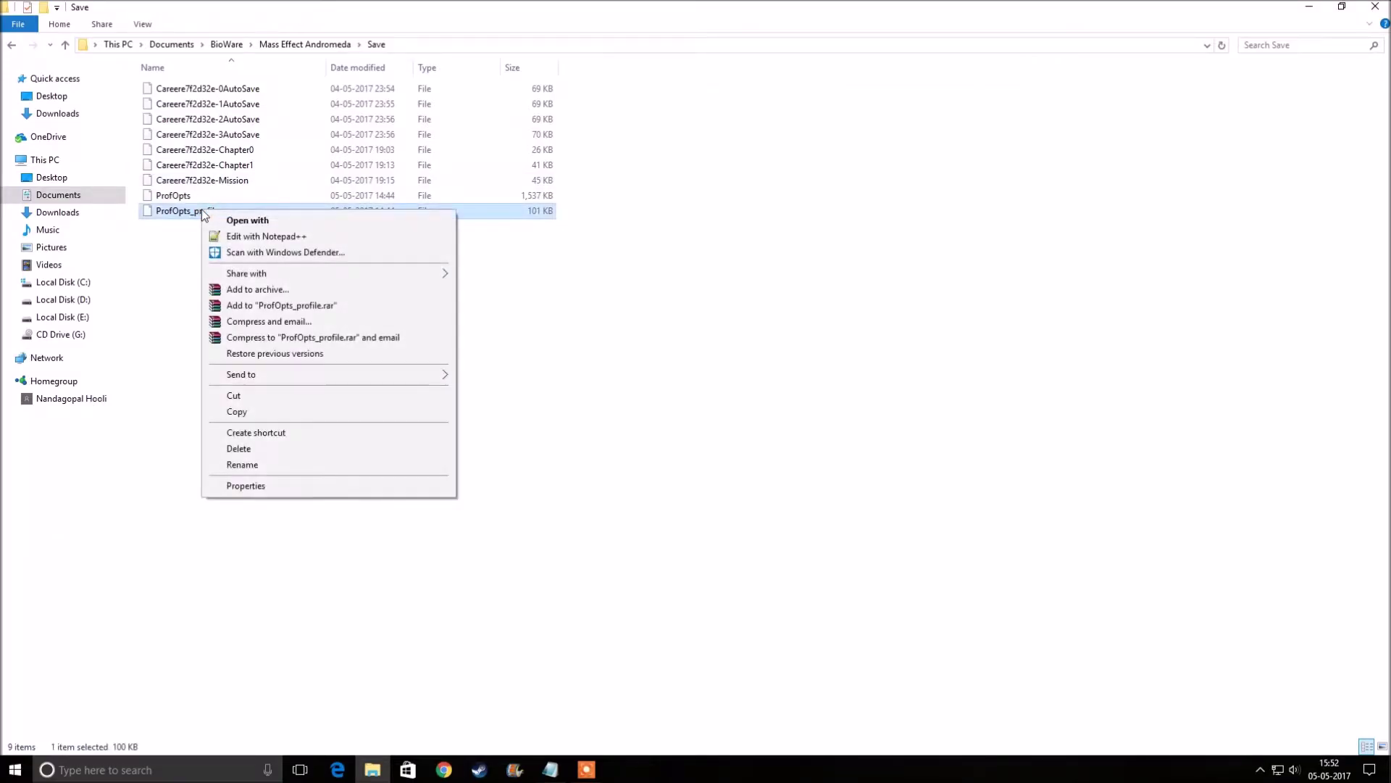
Open ProfOpts_profile in Notepad++ and highlight the AnisotropicFilter and FastHDR instructions in the notes.
{"action": "left_click", "coordinate": [228, 235]}
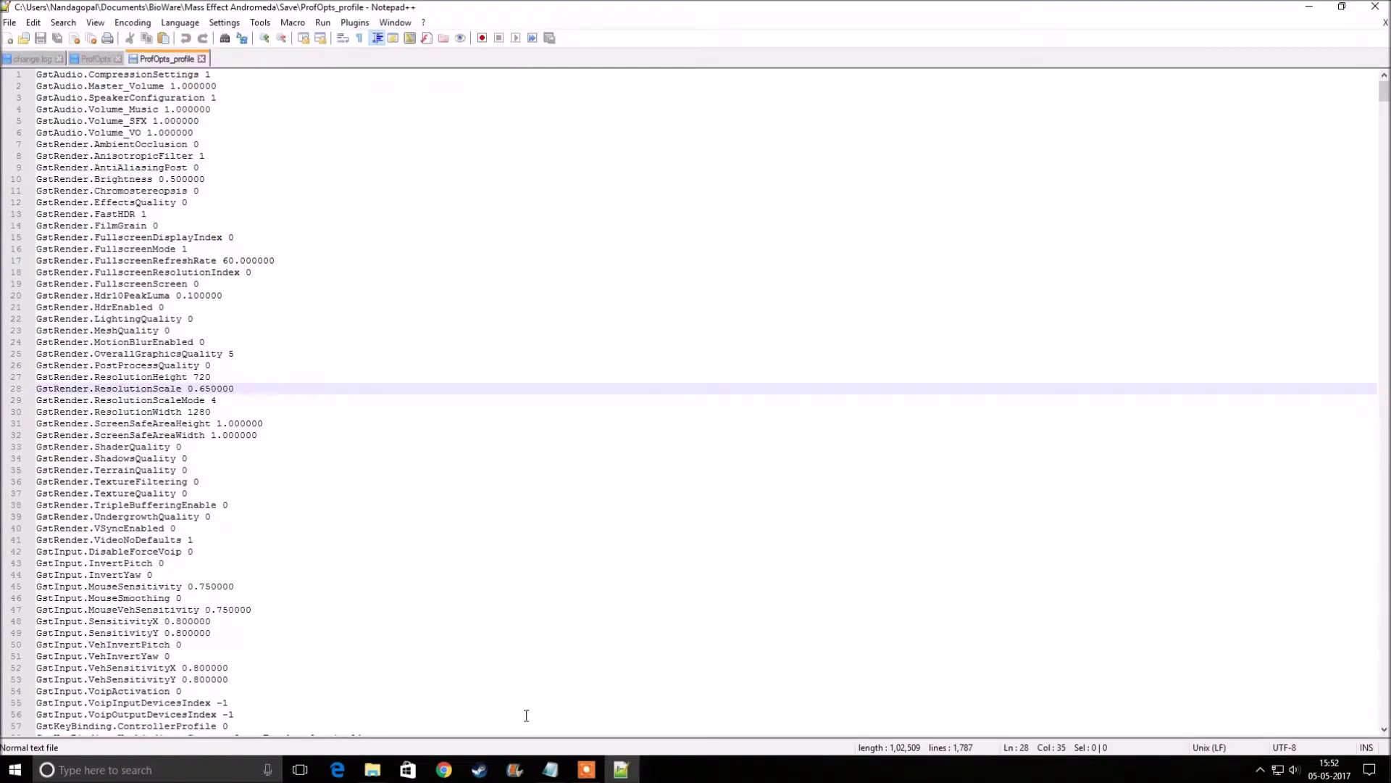
{"action": "left_click", "coordinate": [551, 768]}
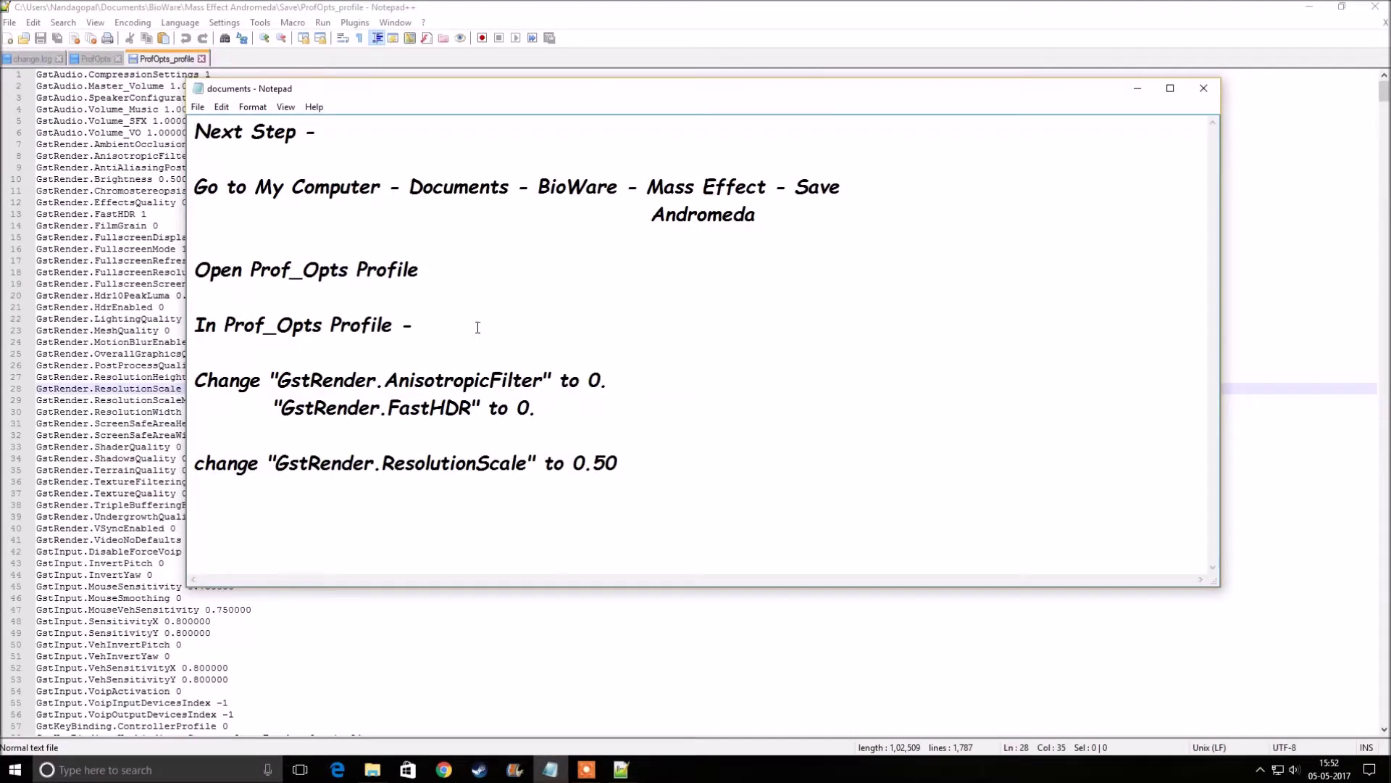
{"action": "left_click_drag", "start_coordinate": [465, 322], "coordinate": [184, 328]}
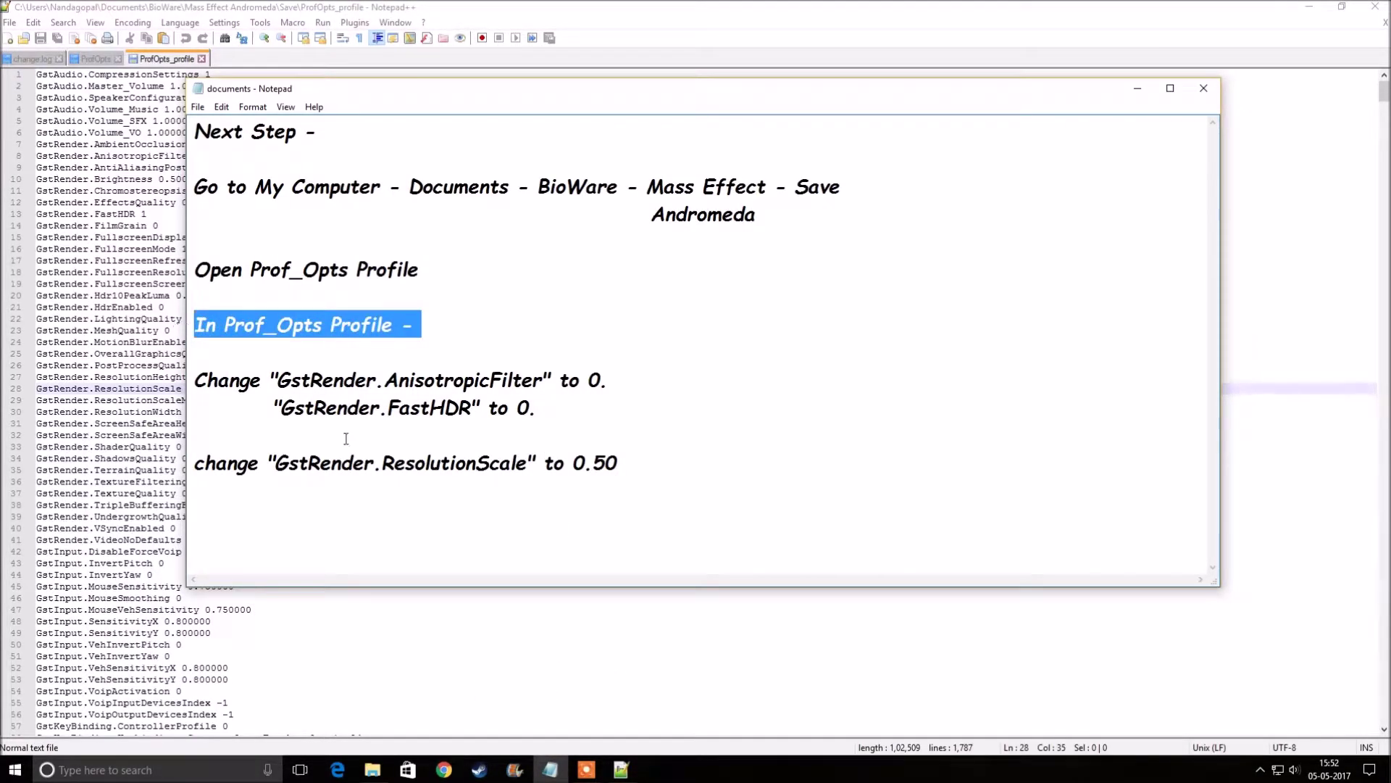
{"action": "left_click_drag", "start_coordinate": [276, 381], "coordinate": [608, 379]}
{"action": "left_click_drag", "start_coordinate": [537, 409], "coordinate": [270, 419]}
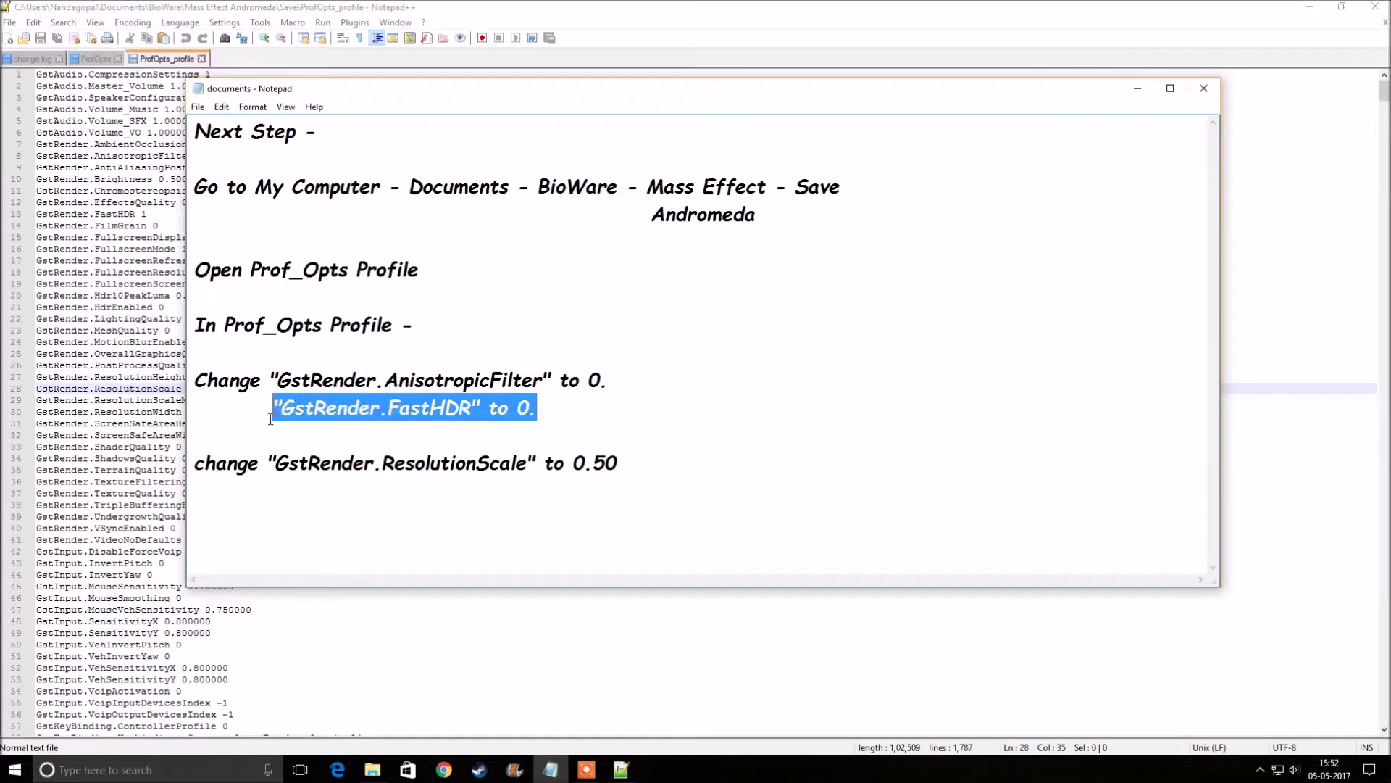
Change GstRender.AnisotropicFilter and GstRender.FastHDR values from 1 to 0.
{"action": "left_click", "coordinate": [587, 6]}
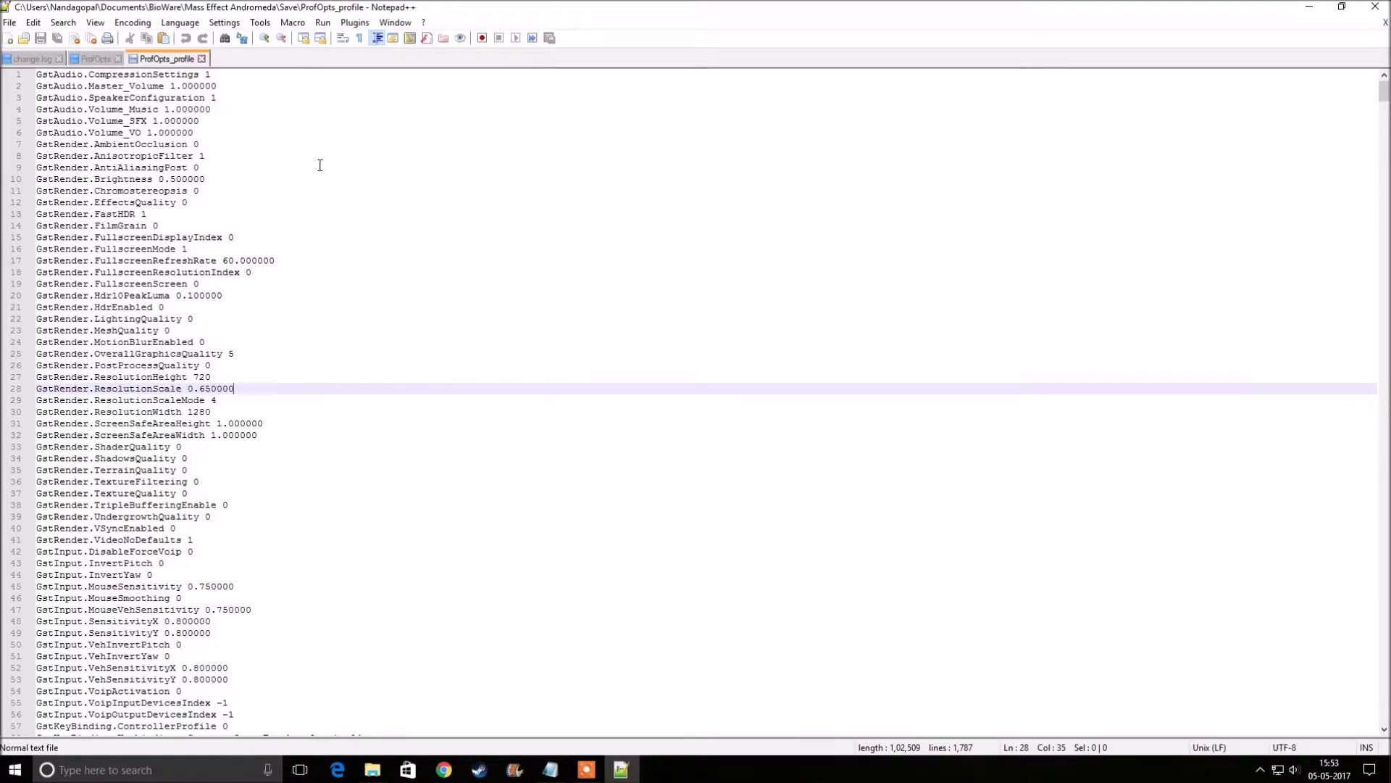
{"action": "left_click", "coordinate": [210, 156]}
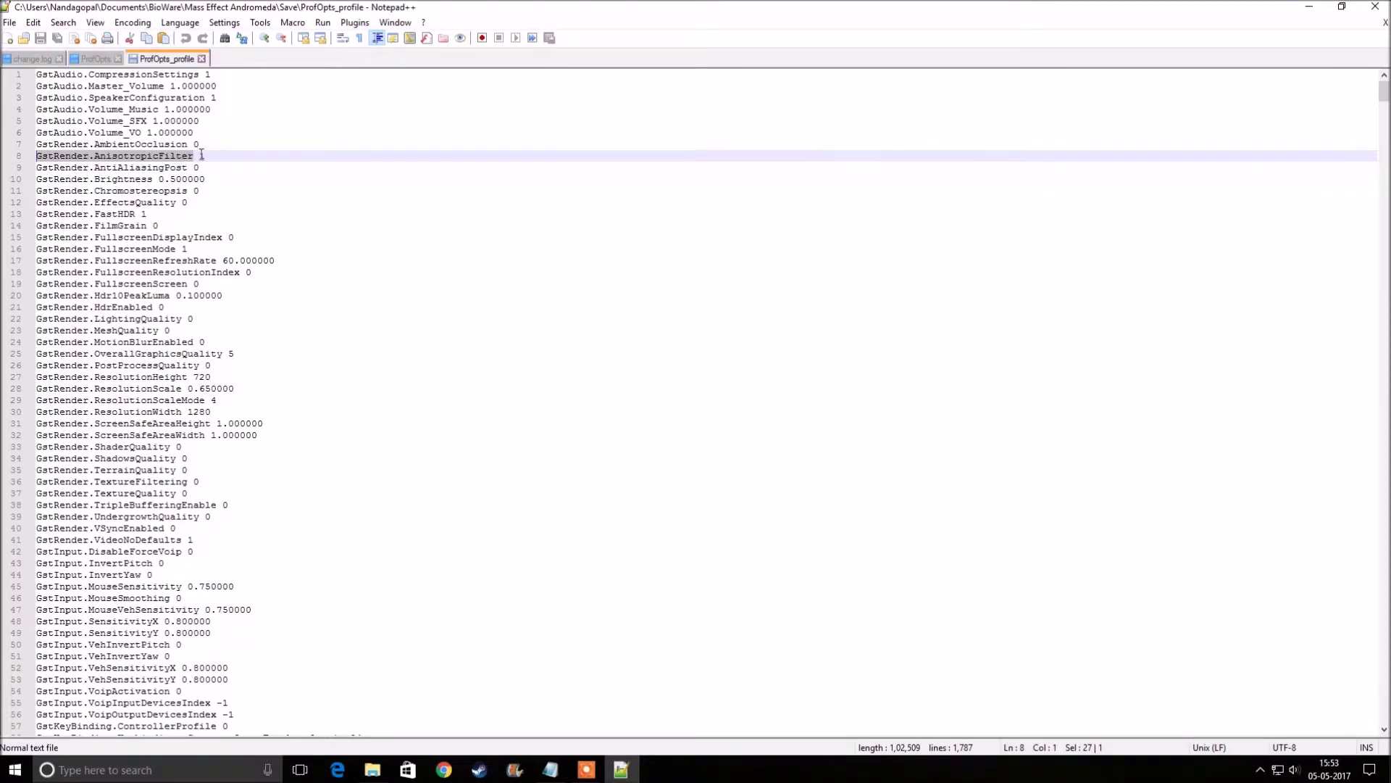
{"action": "left_click", "coordinate": [222, 155]}
{"action": "key", "text": "BackSpace"}
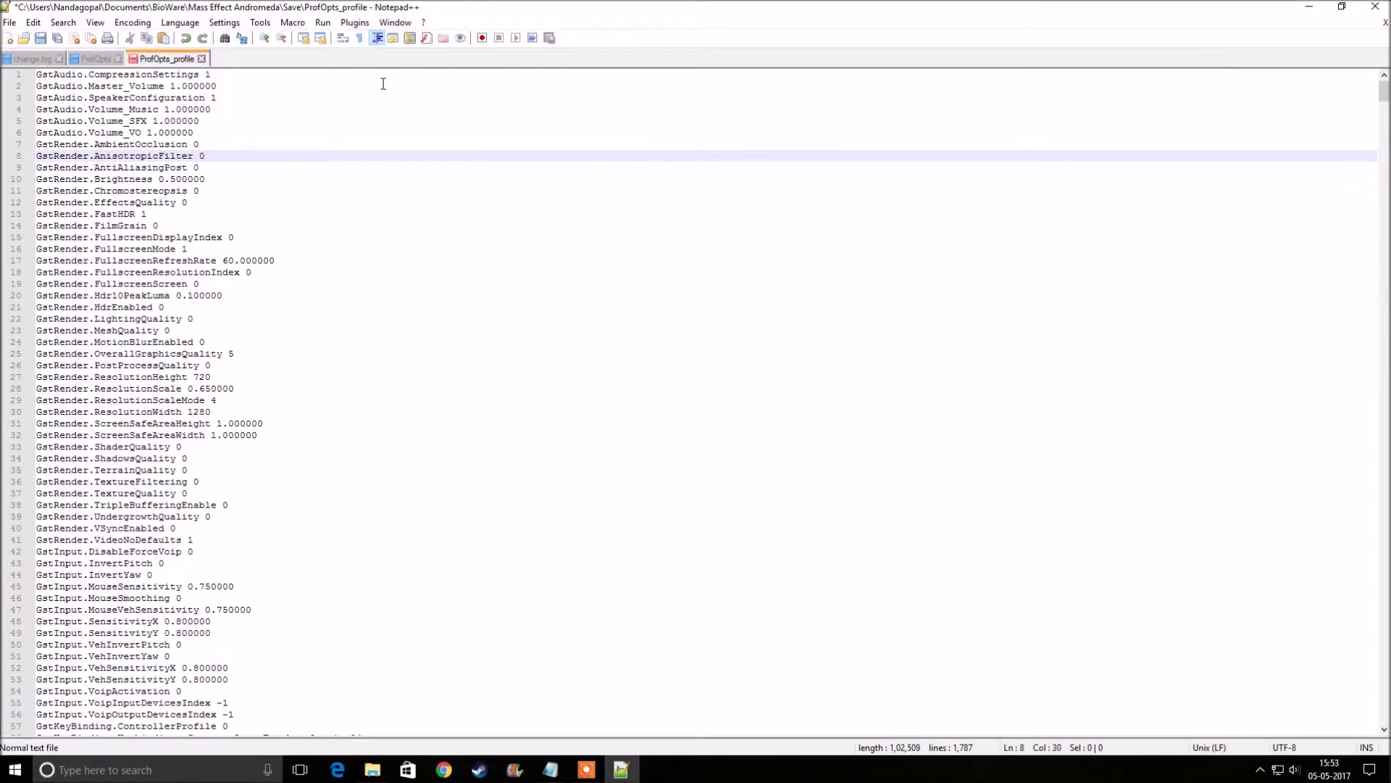
{"action": "left_click_drag", "start_coordinate": [135, 214], "coordinate": [31, 210]}
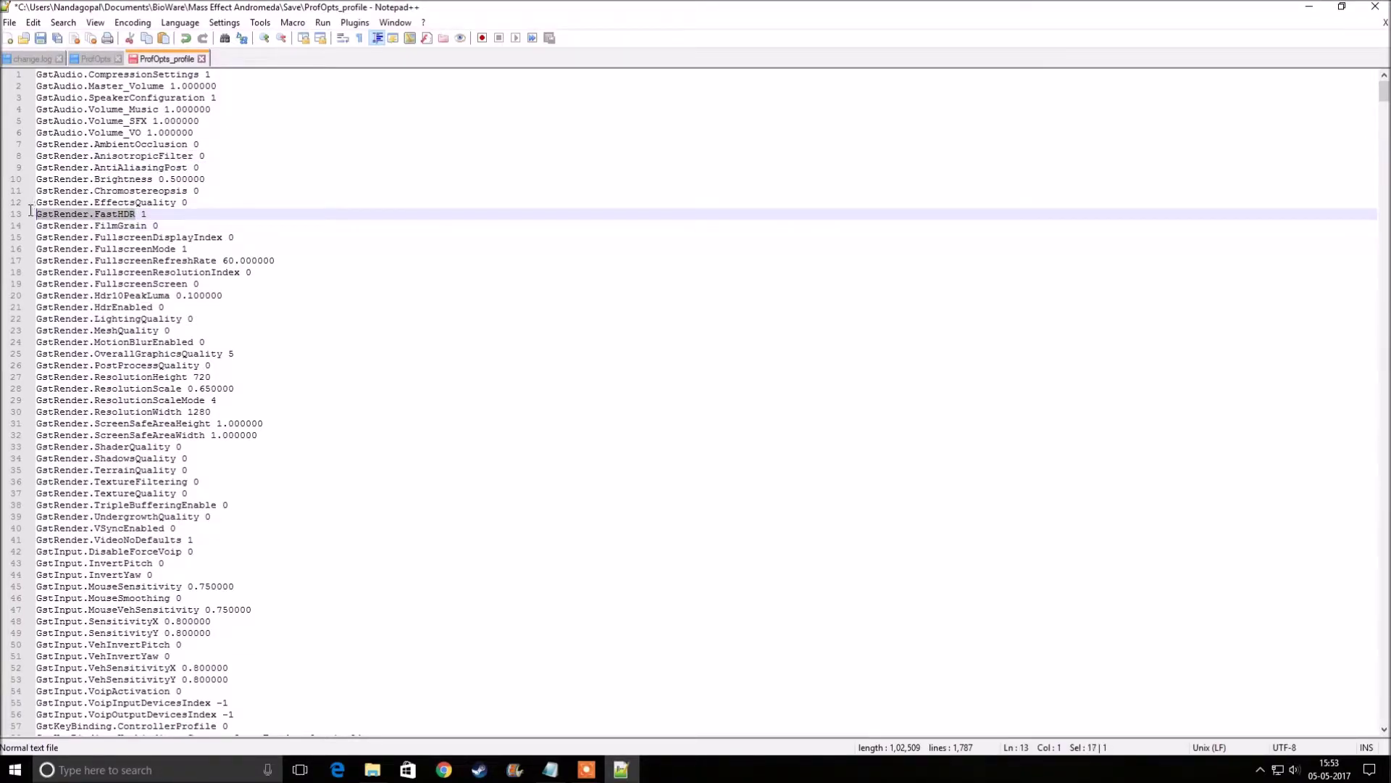
{"action": "left_click", "coordinate": [144, 213]}
{"action": "key", "text": "BackSpace"}
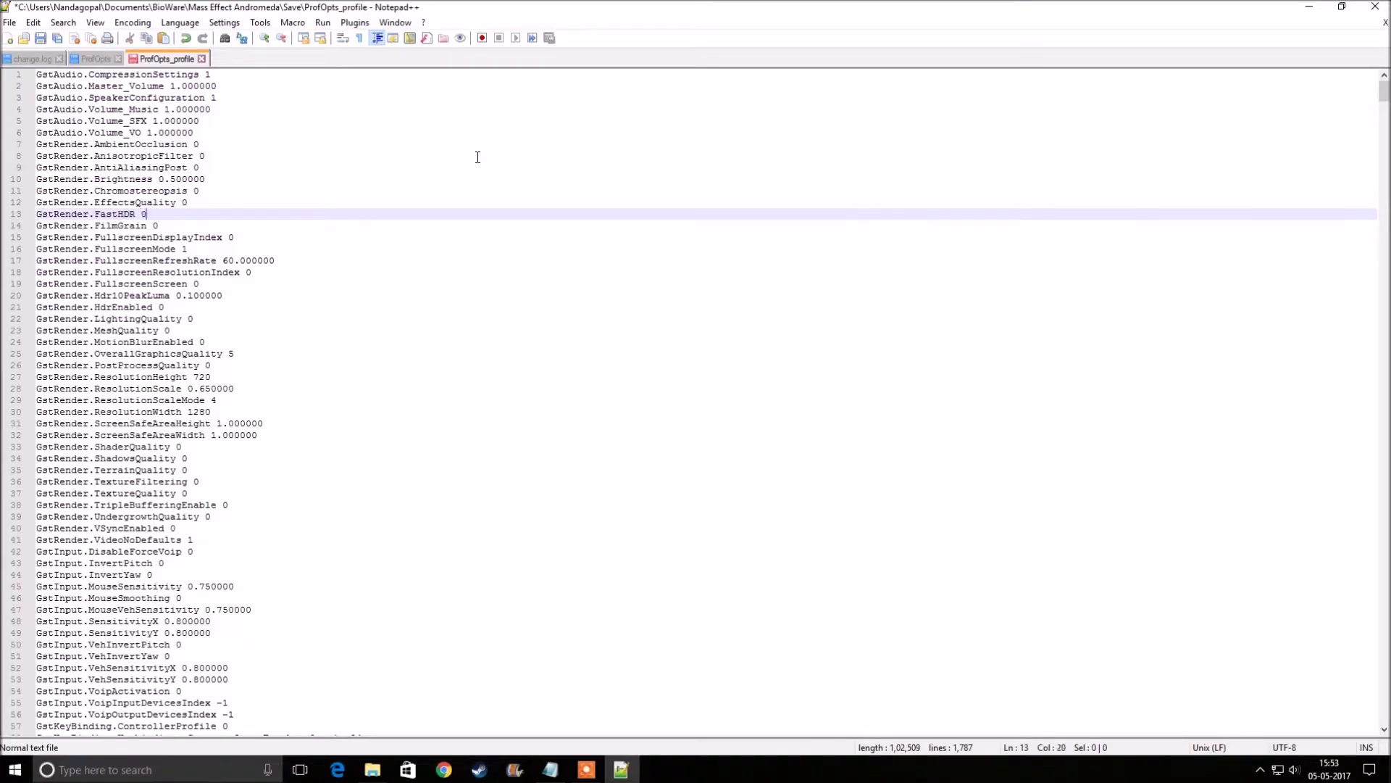
Look up the ResolutionScale target value in the instruction notes.
{"action": "left_click", "coordinate": [551, 769]}
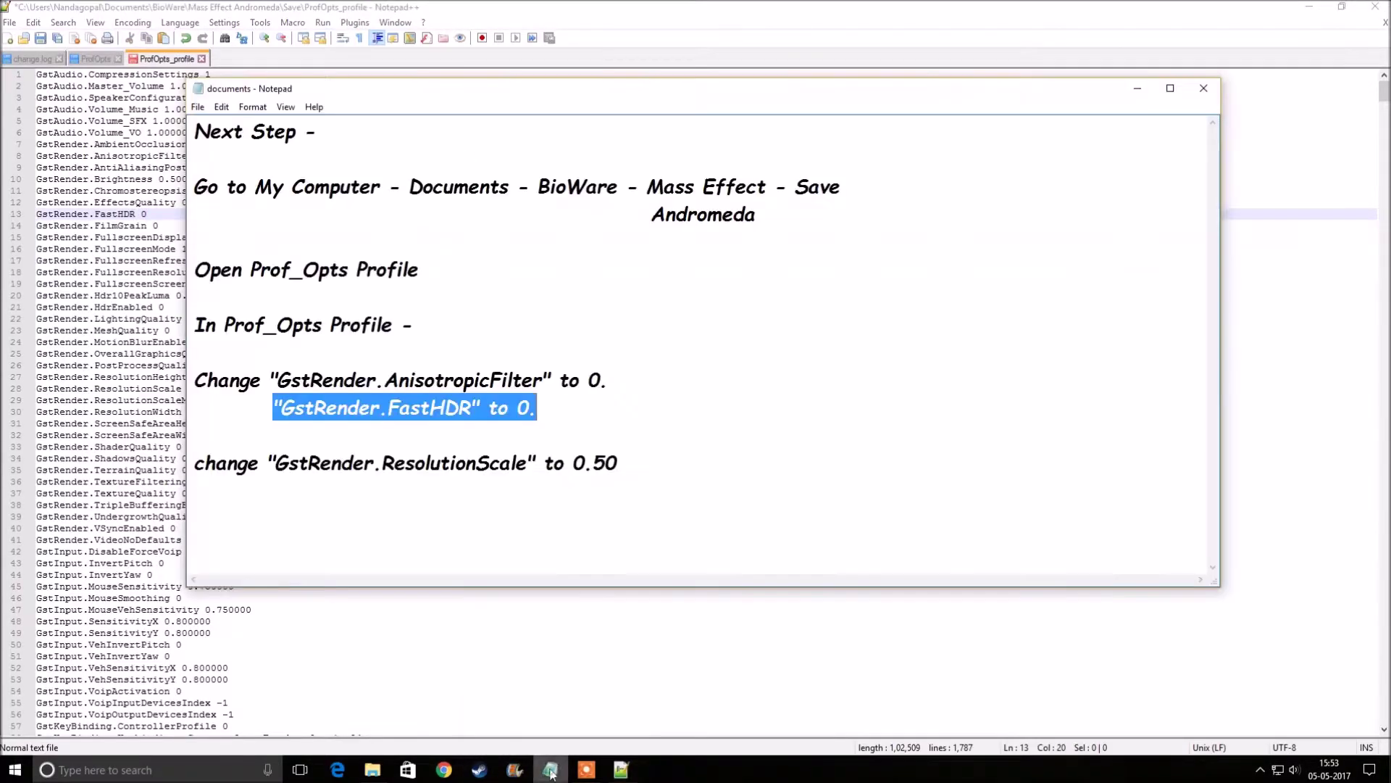
{"action": "left_click_drag", "start_coordinate": [619, 465], "coordinate": [266, 464]}
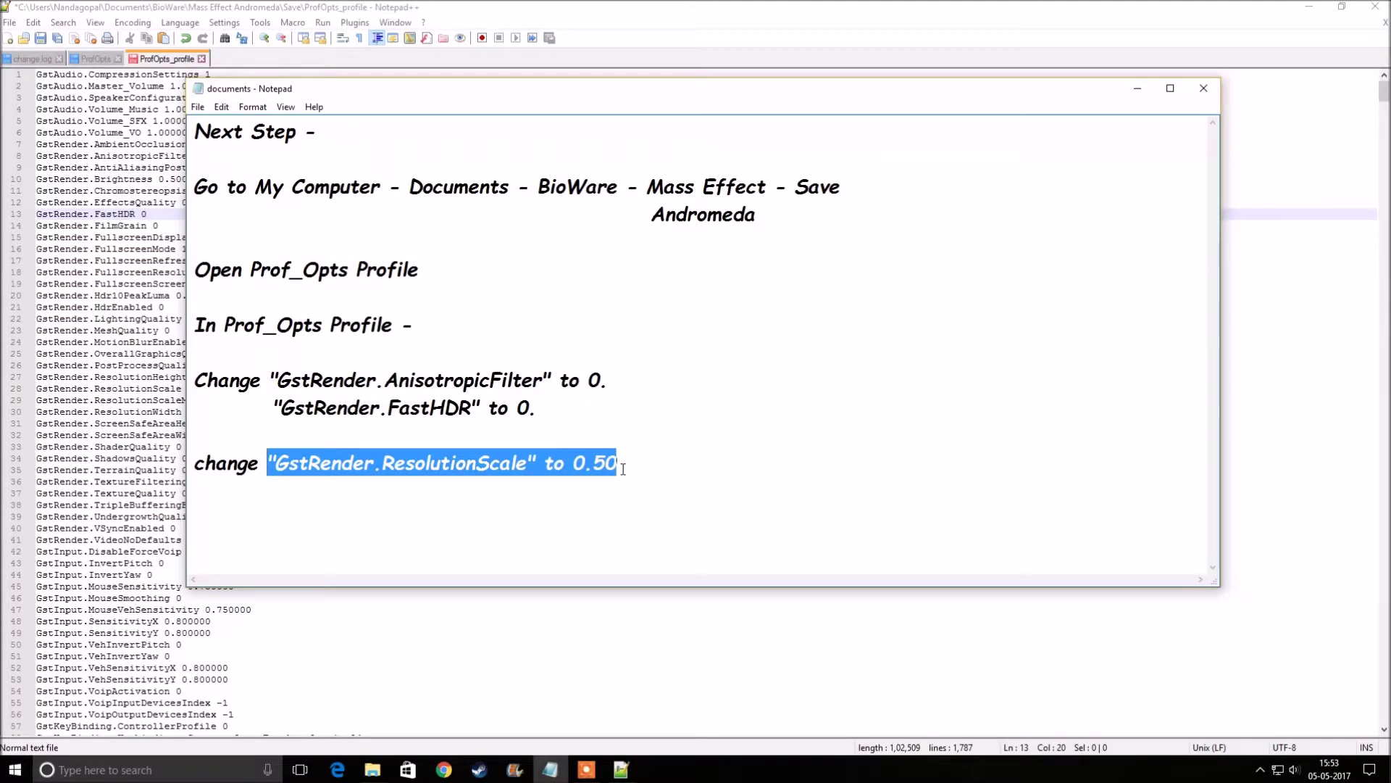
{"action": "key", "text": "alt+Tab"}
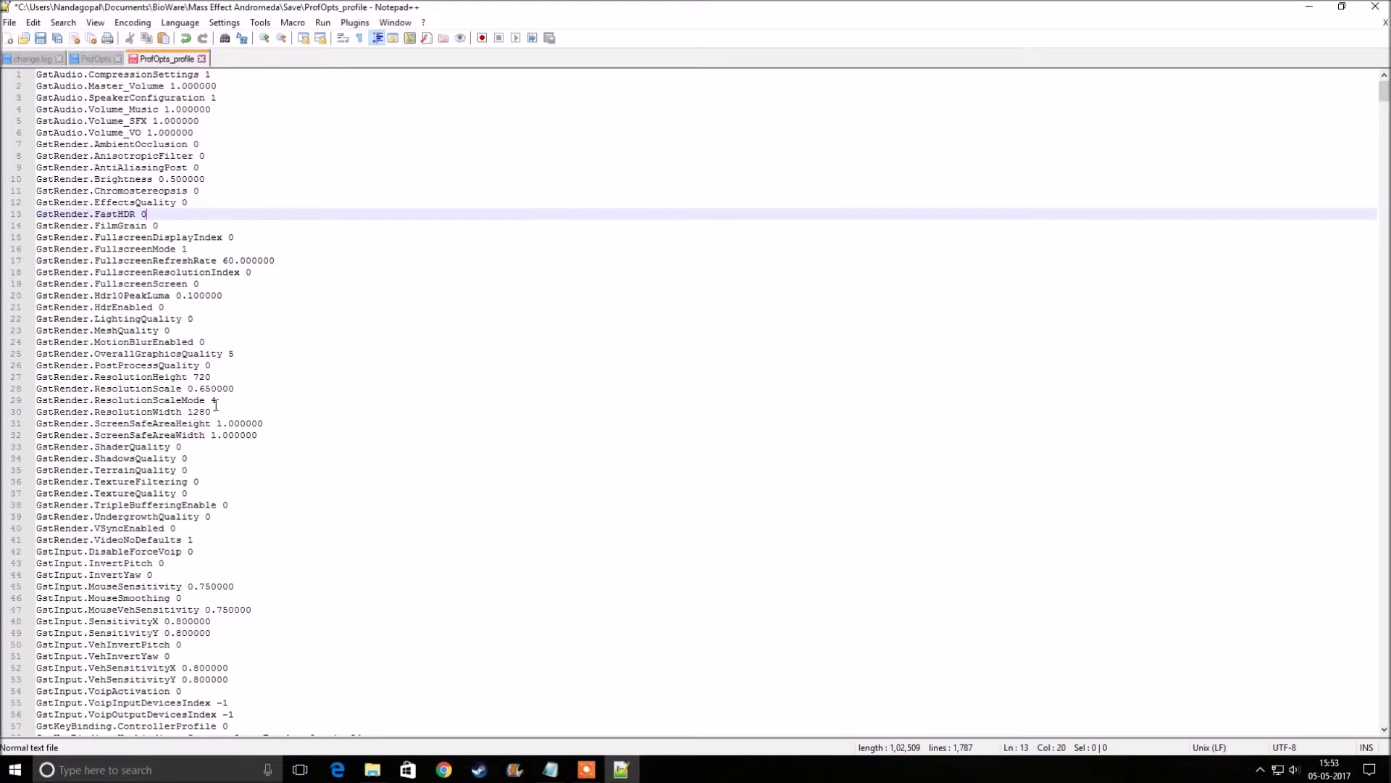
Edit ResolutionScale to 0.500000 and check the 1280 x 720 resolution values.
{"action": "left_click", "coordinate": [236, 390]}
{"action": "key", "text": "BackSpace"}
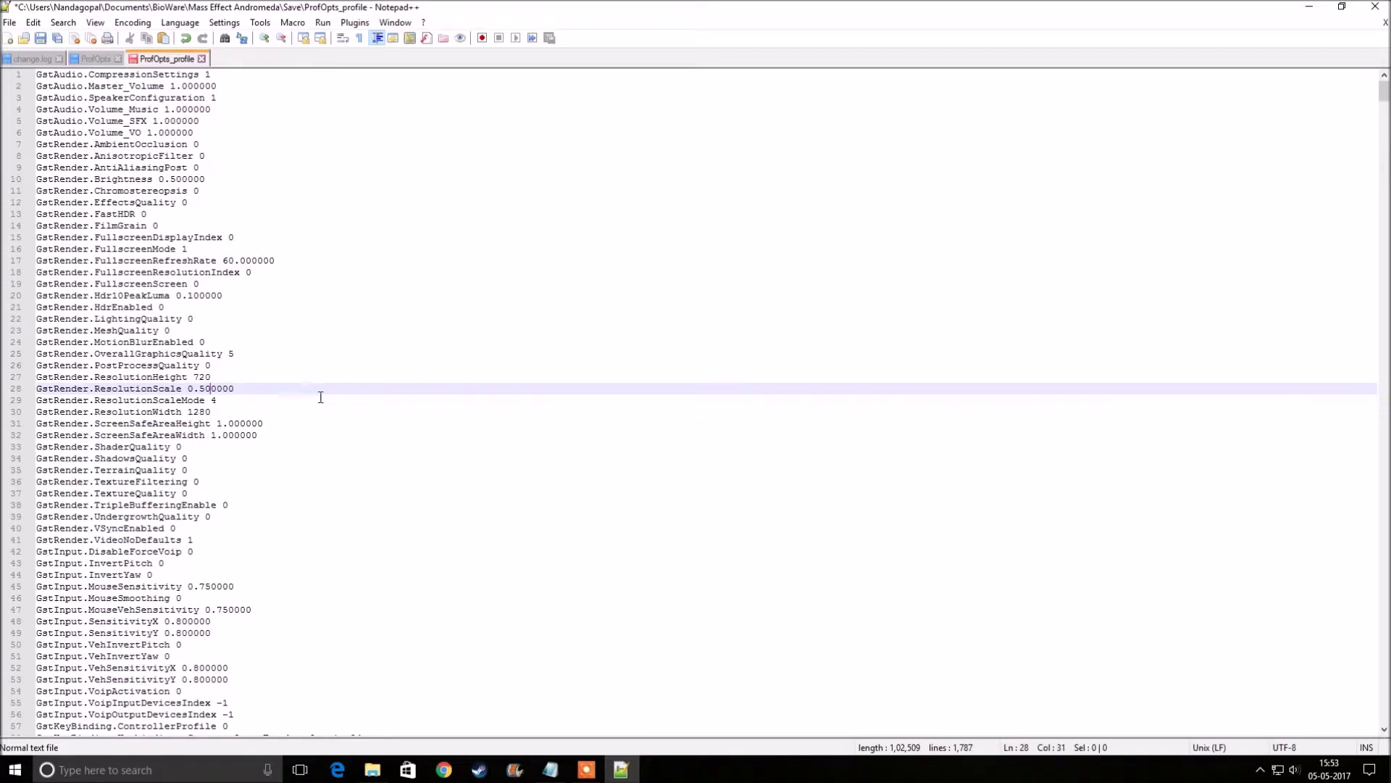
{"action": "double_click", "coordinate": [203, 412]}
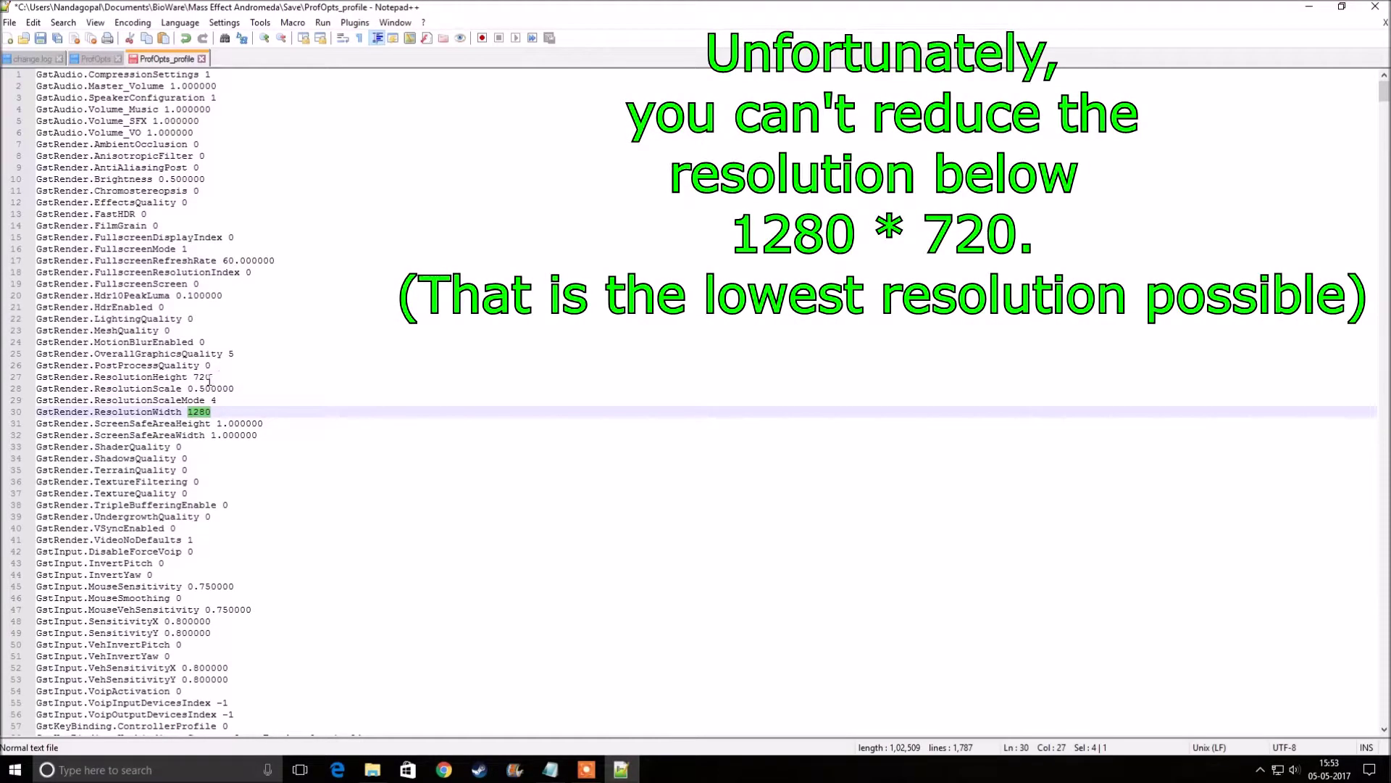
{"action": "double_click", "coordinate": [204, 378]}
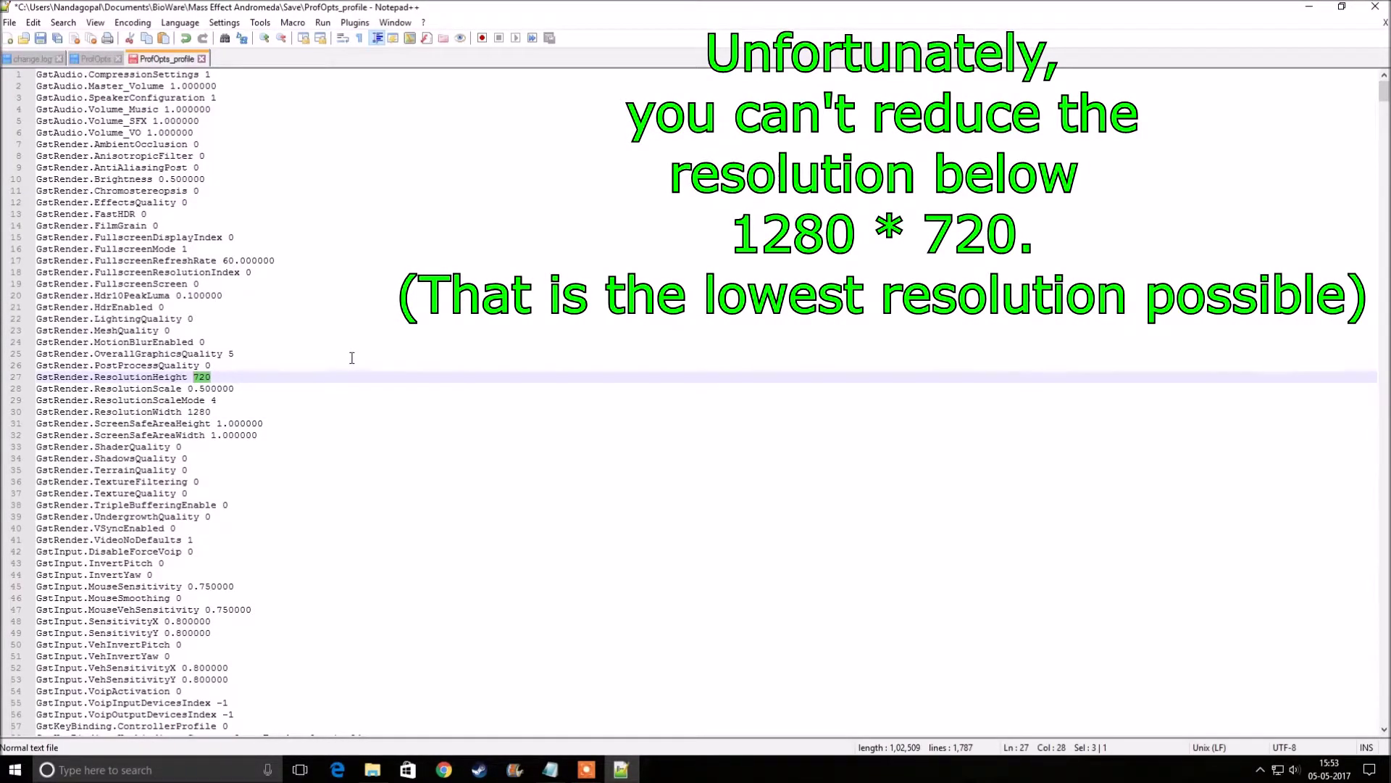
{"action": "left_click", "coordinate": [261, 389]}
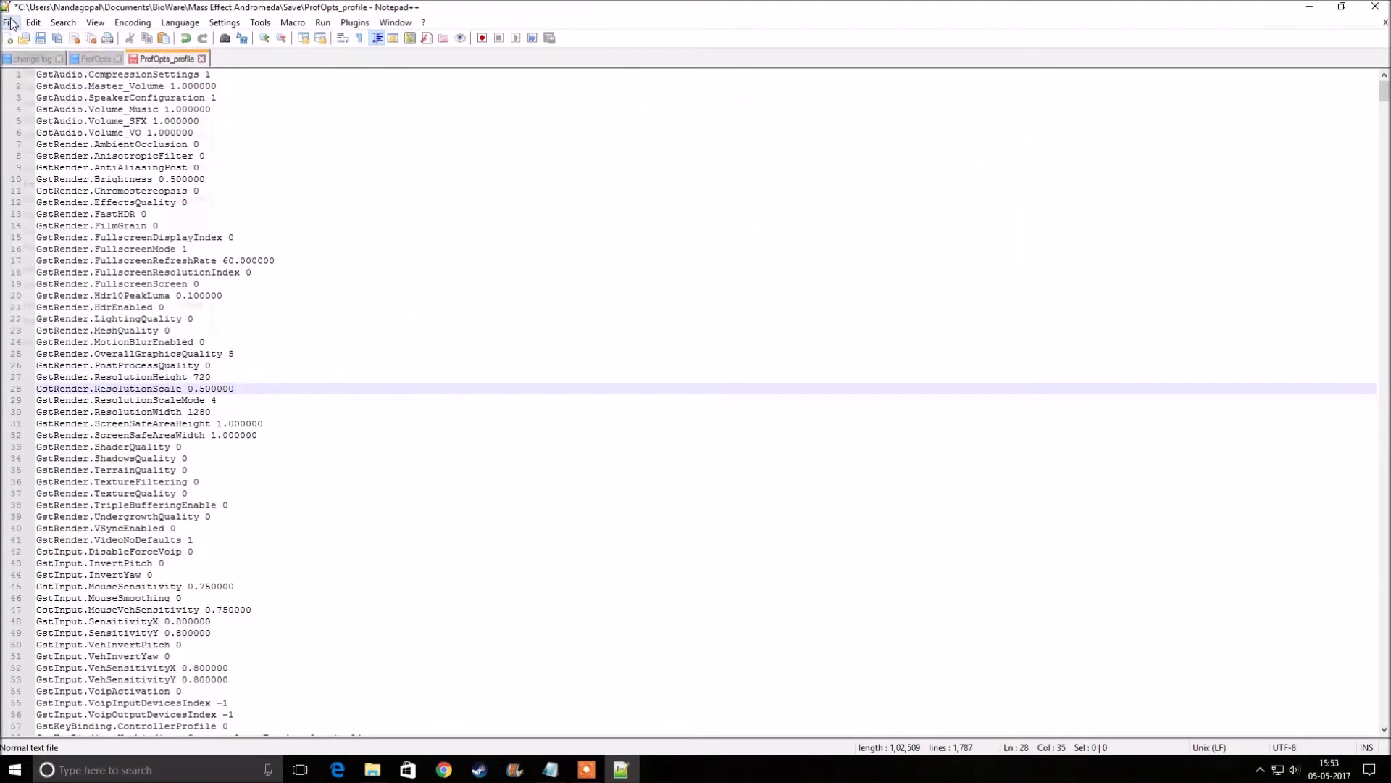